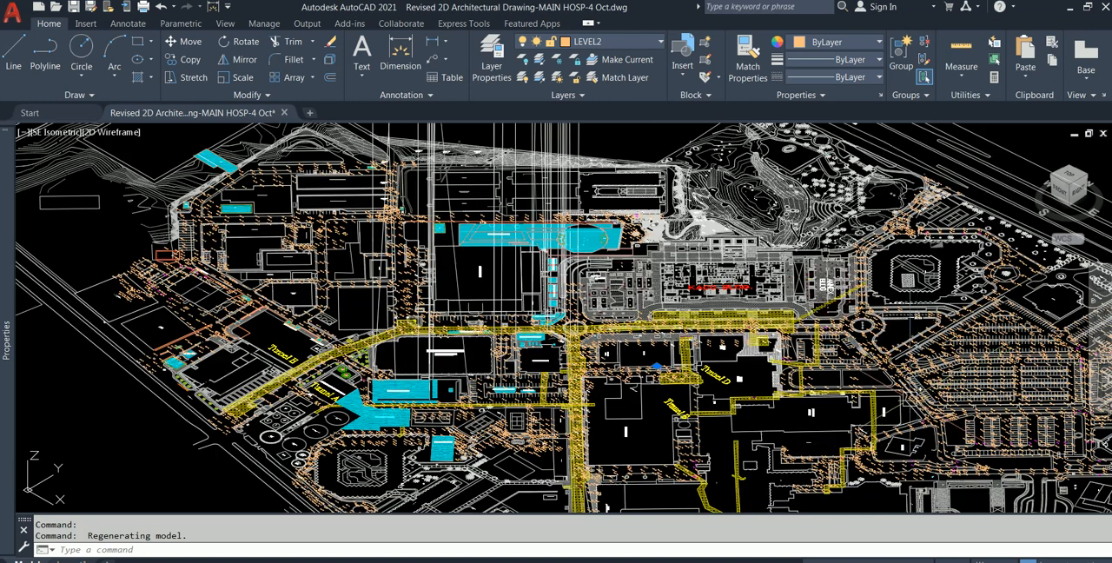
- Orbit the hospital site plan to a more top-down view and examine its buildings and spot levels up close
scroll(869, 399, "down", 2)
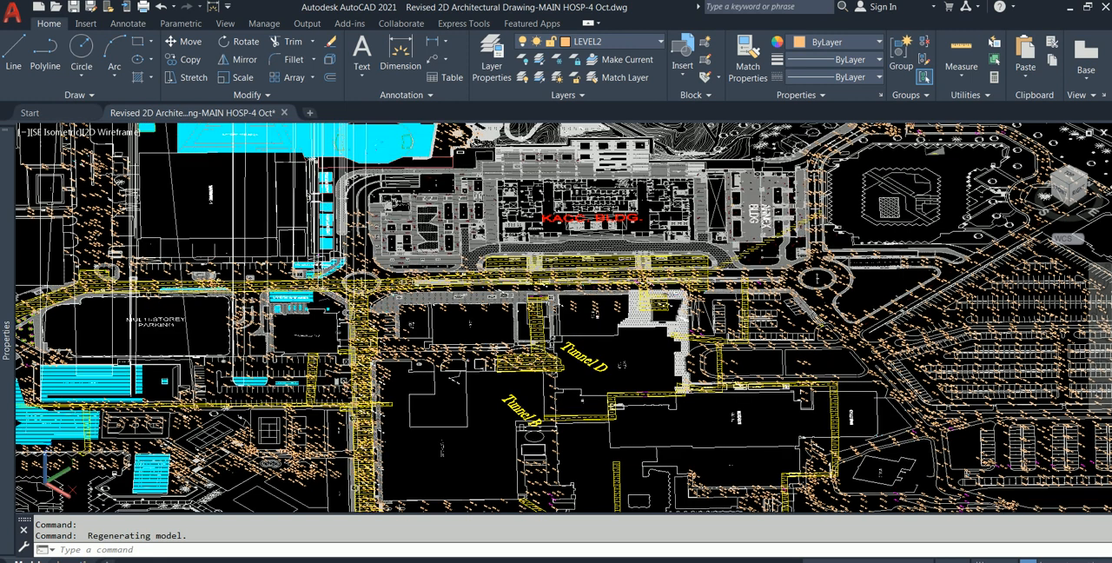
middle_click_drag(650, 285, 649, 391, "shift")
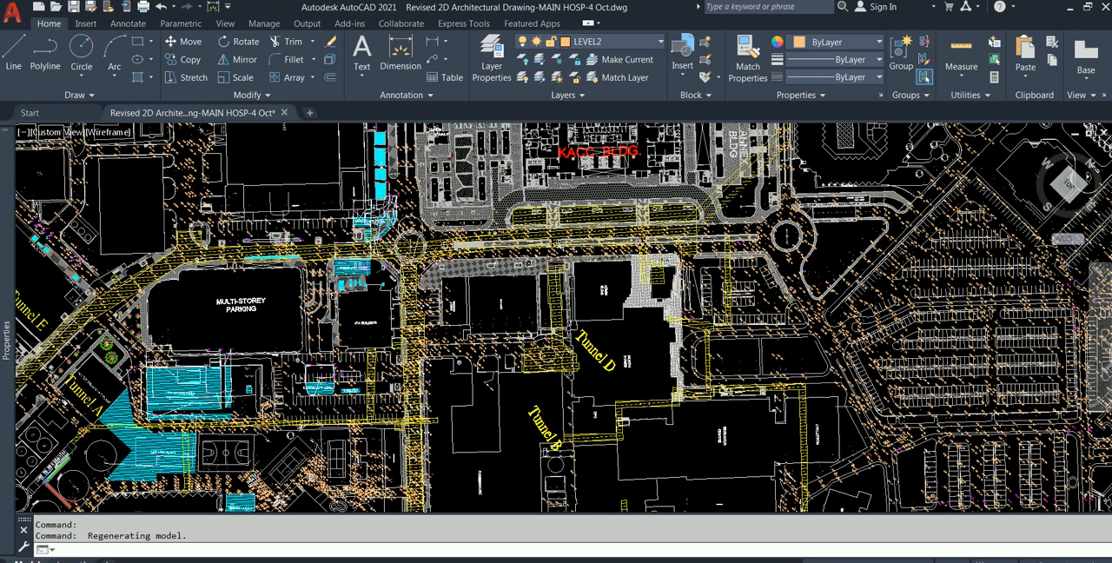
middle_click_drag(649, 391, 650, 391, "shift")
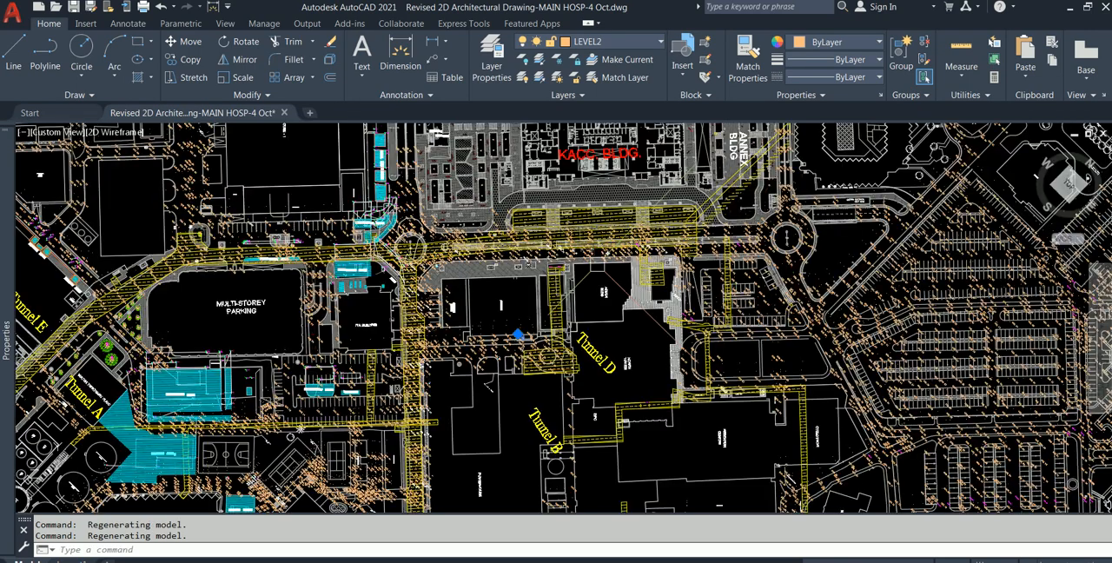
scroll(600, 262, "down", 8)
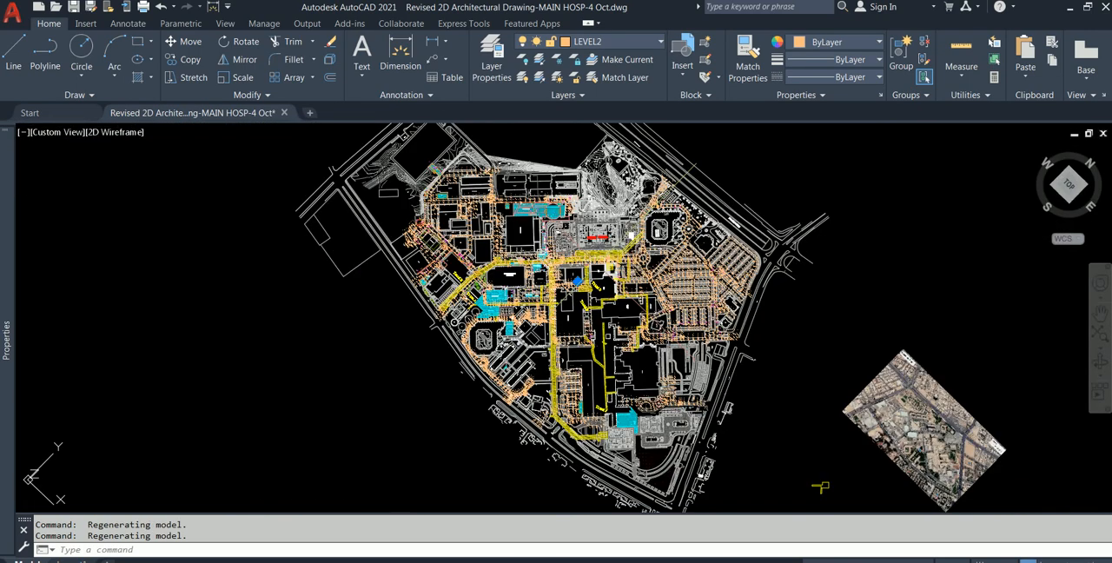
scroll(574, 260, "up", 10)
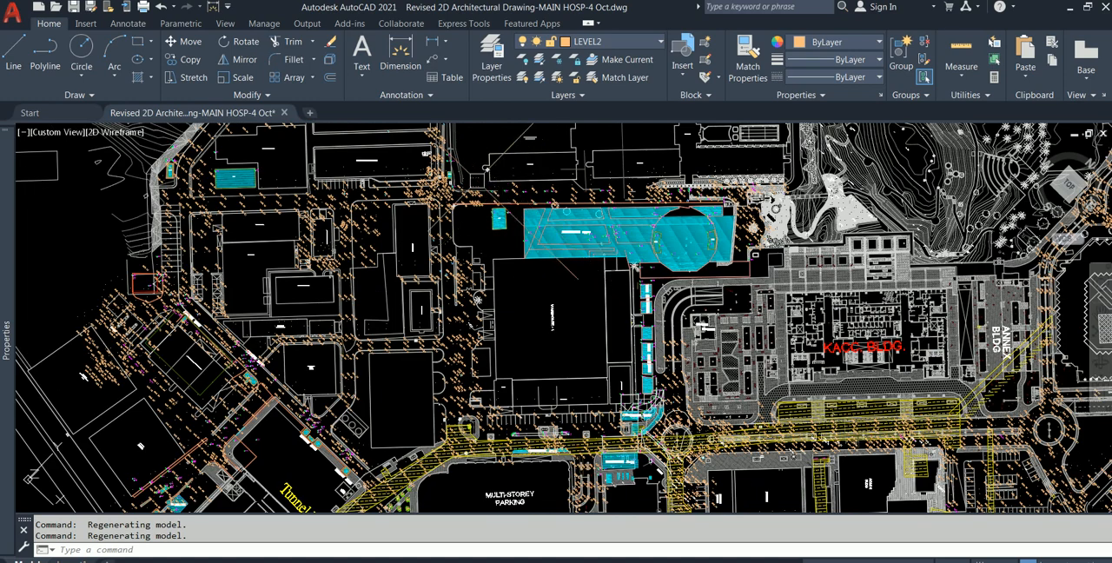
scroll(299, 277, "up", 6)
scroll(437, 273, "up", 3)
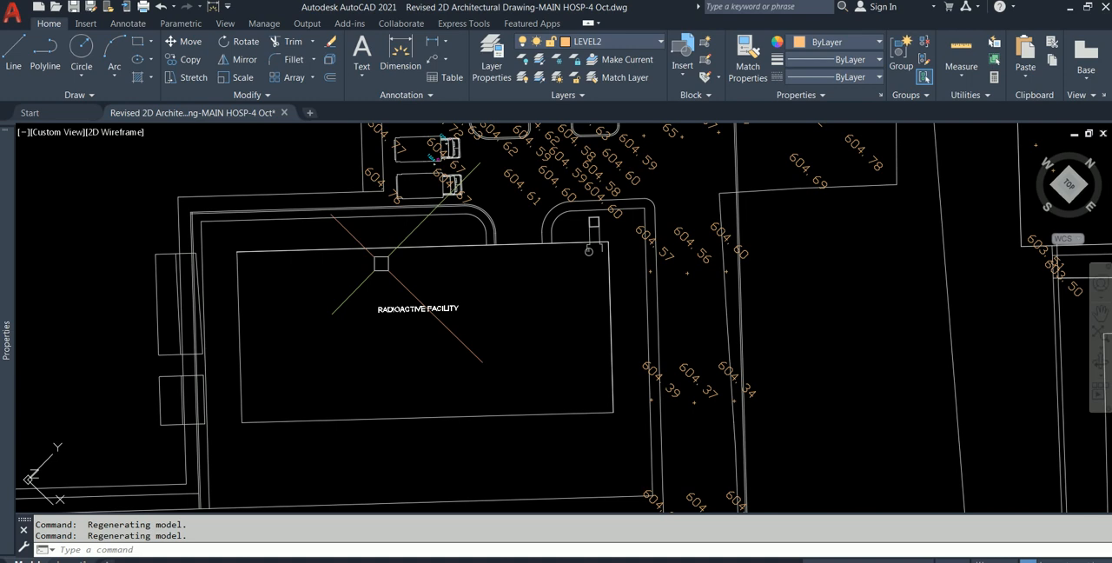
scroll(781, 271, "down", 6)
middle_click_drag(738, 269, 693, 391)
middle_click_drag(723, 295, 711, 436)
scroll(685, 356, "up", 2)
scroll(685, 356, "up", 4)
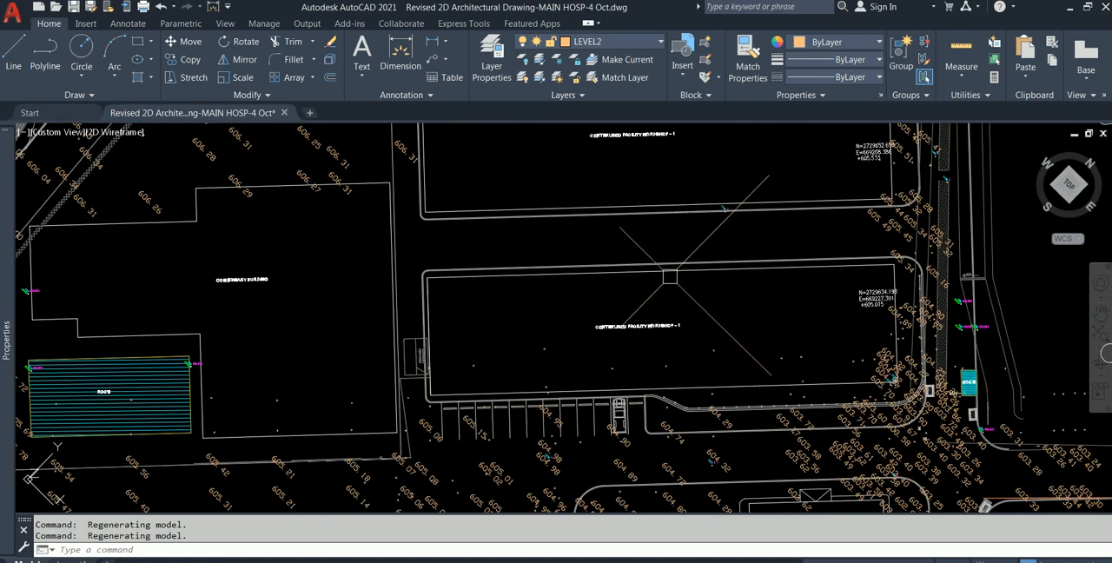
- Select the upper edge line of the Centerlised Facility Workshop - 1 building to check which layer it is on
left_click(678, 268)
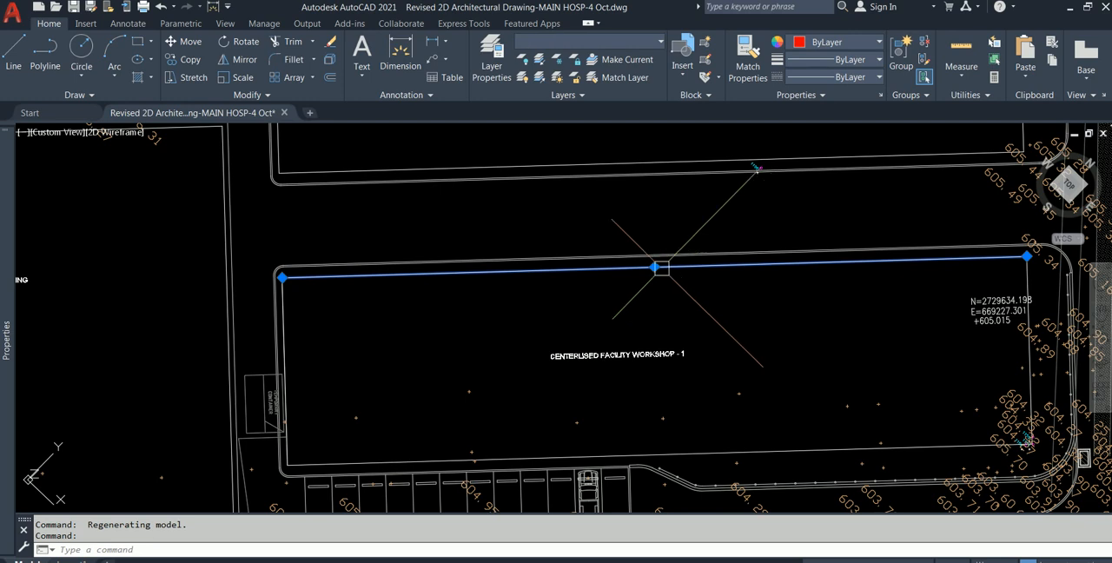
mouse_move(20, 190)
key("Escape")
key("Escape")
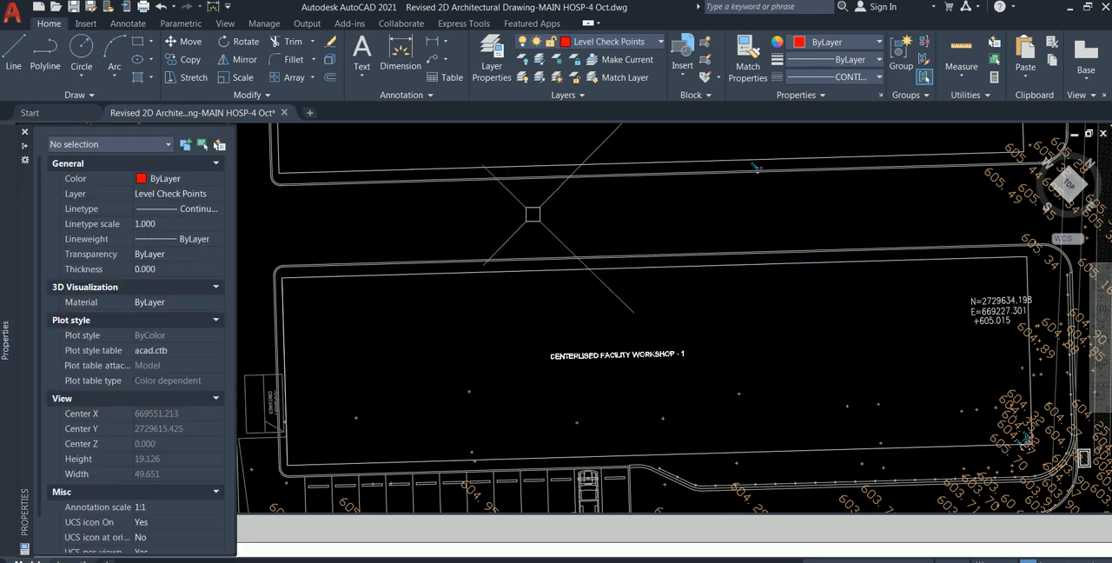
left_click(476, 267)
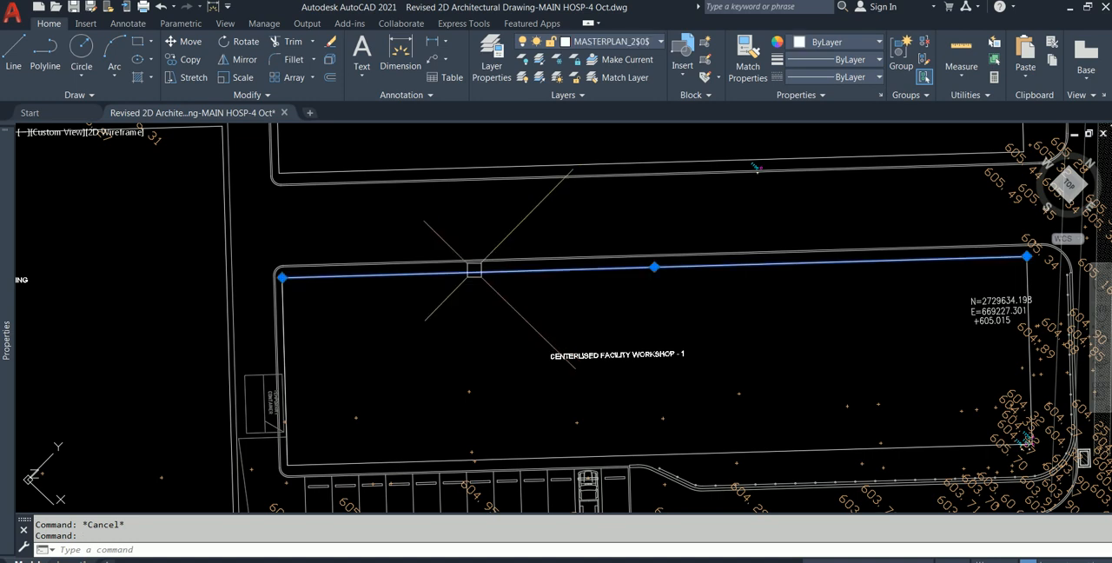
scroll(608, 209, "down", 2)
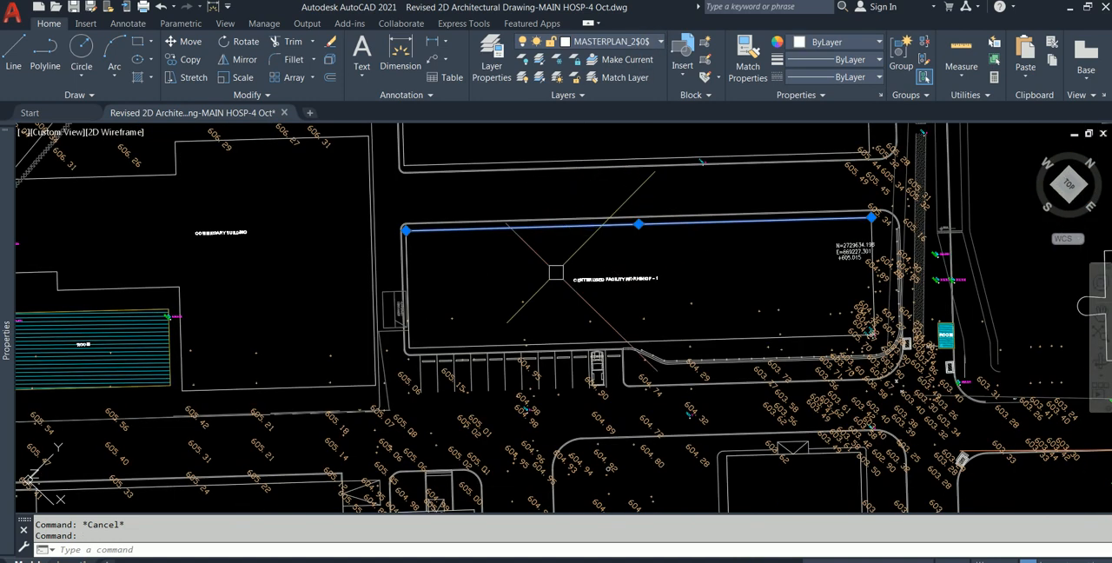
- Check the layers of the building outline beside the hatched Room and of the linework towards Warehouse - 4
middle_click_drag(425, 316, 781, 233)
scroll(519, 256, "up", 2)
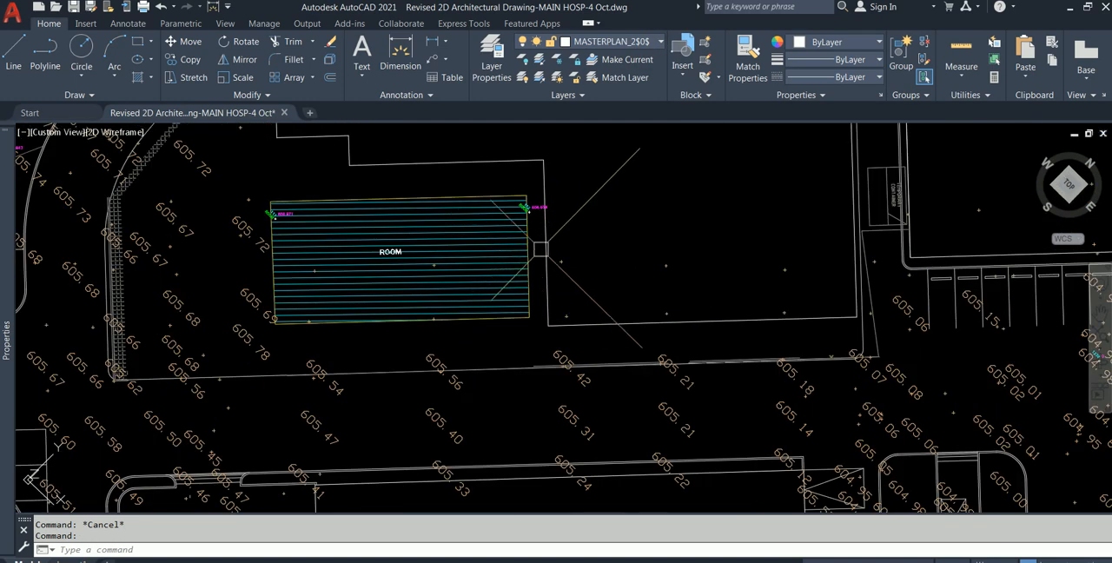
left_click(546, 247)
key("Escape")
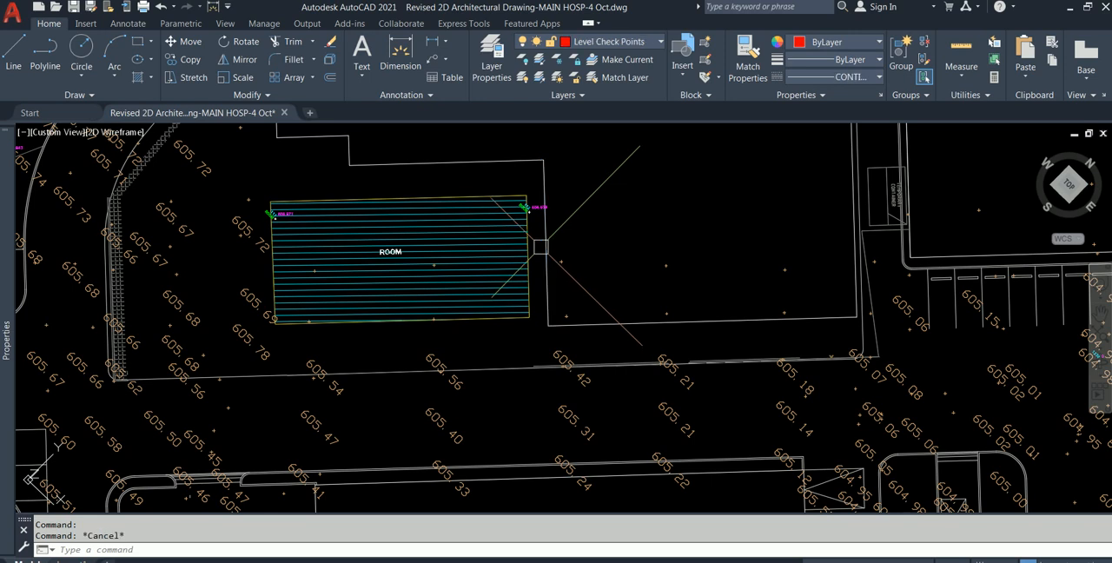
scroll(542, 250, "down", 2)
scroll(539, 445, "up", 3)
left_click(516, 297)
key("Escape")
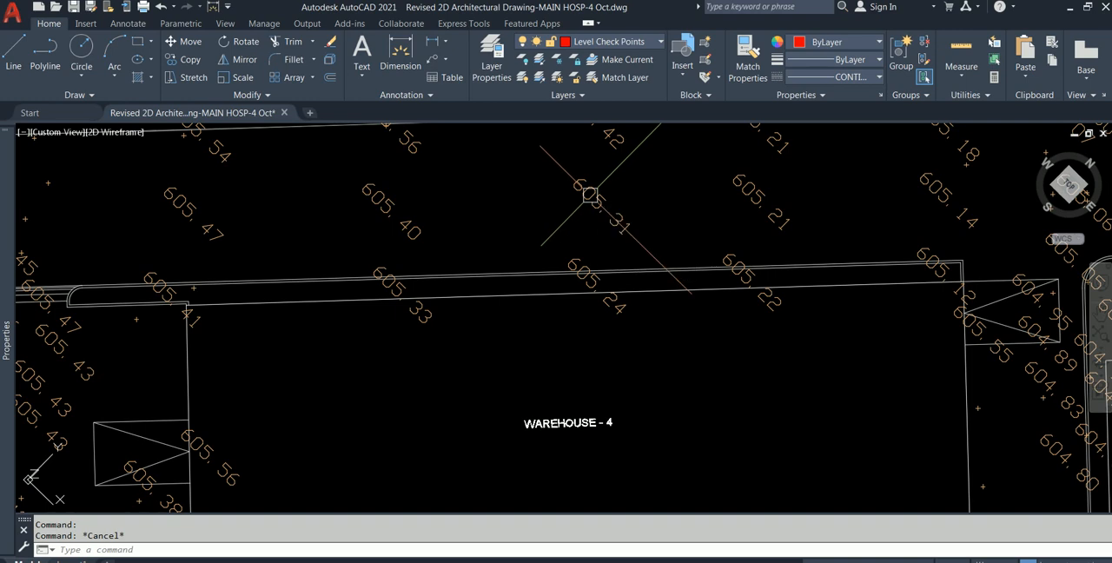
- Run LAYWALK and isolate the first layers, $AUDIT_BAD_LAYER1, 0 and 254, one at a time
type("layerwa")
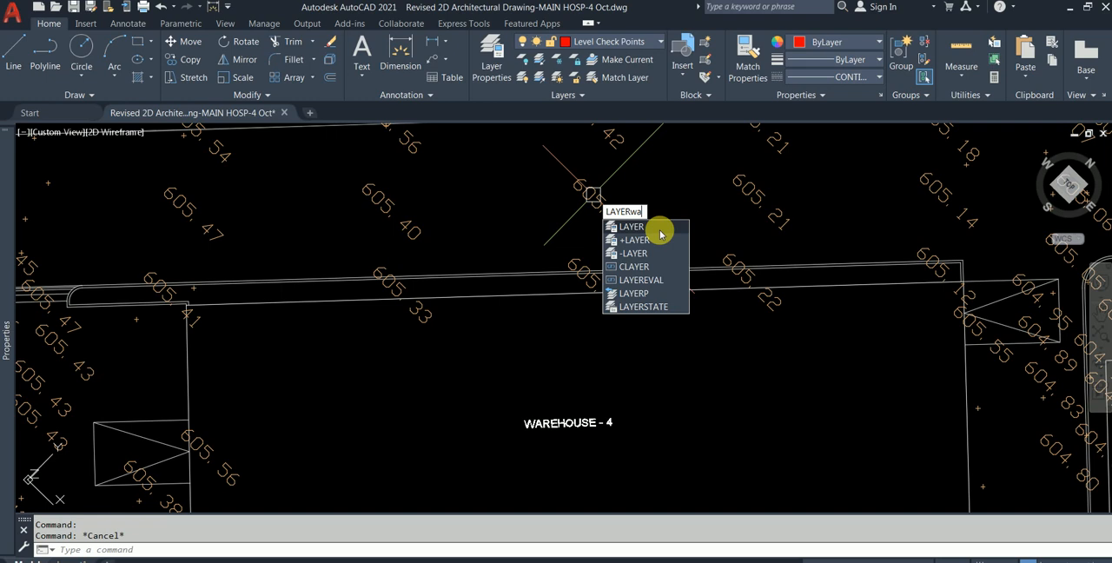
type("lk")
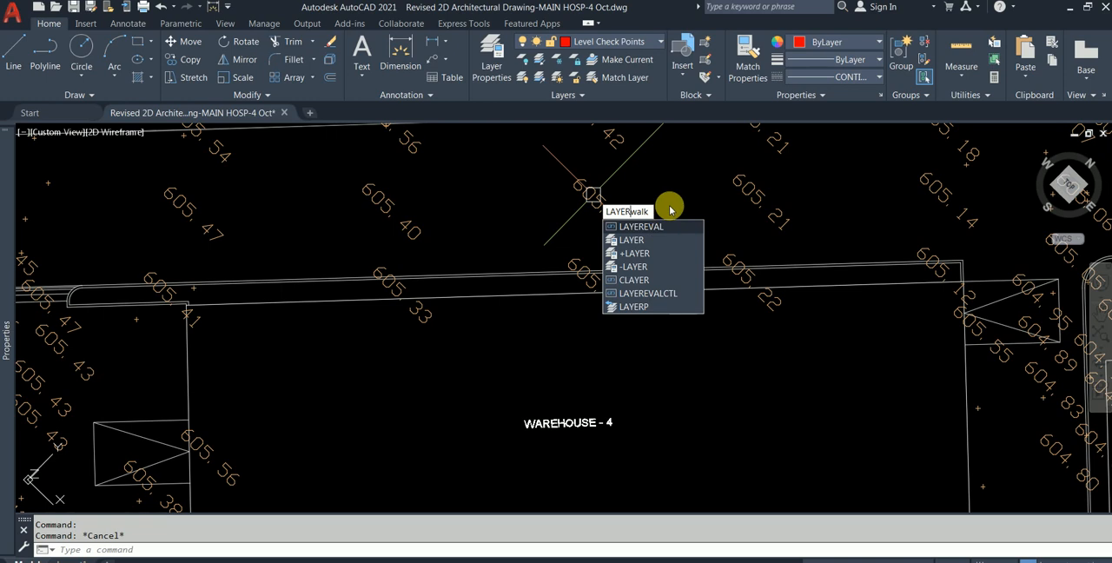
key("Return")
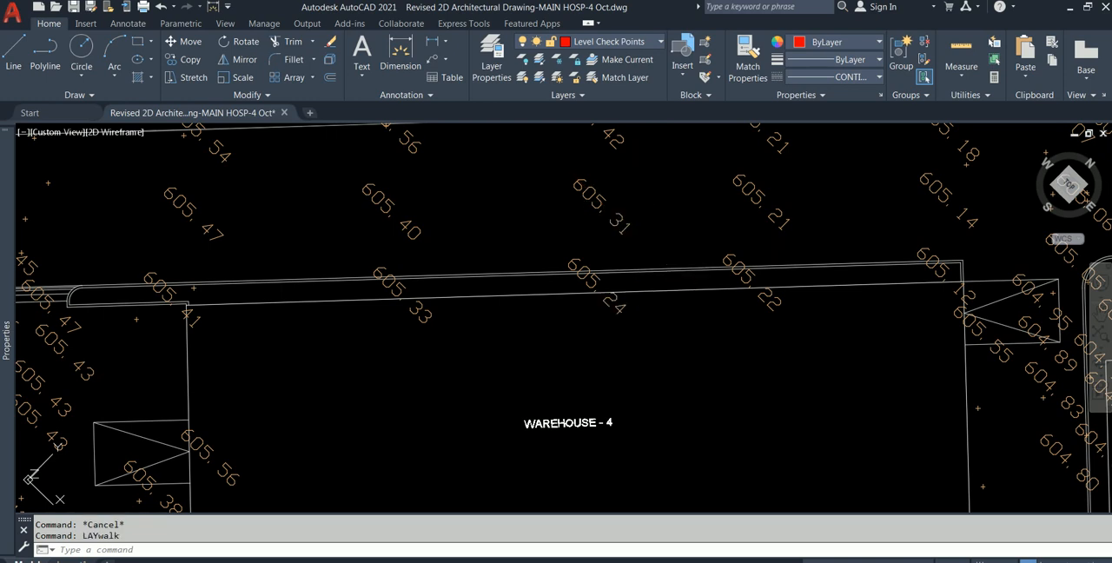
left_click(823, 244)
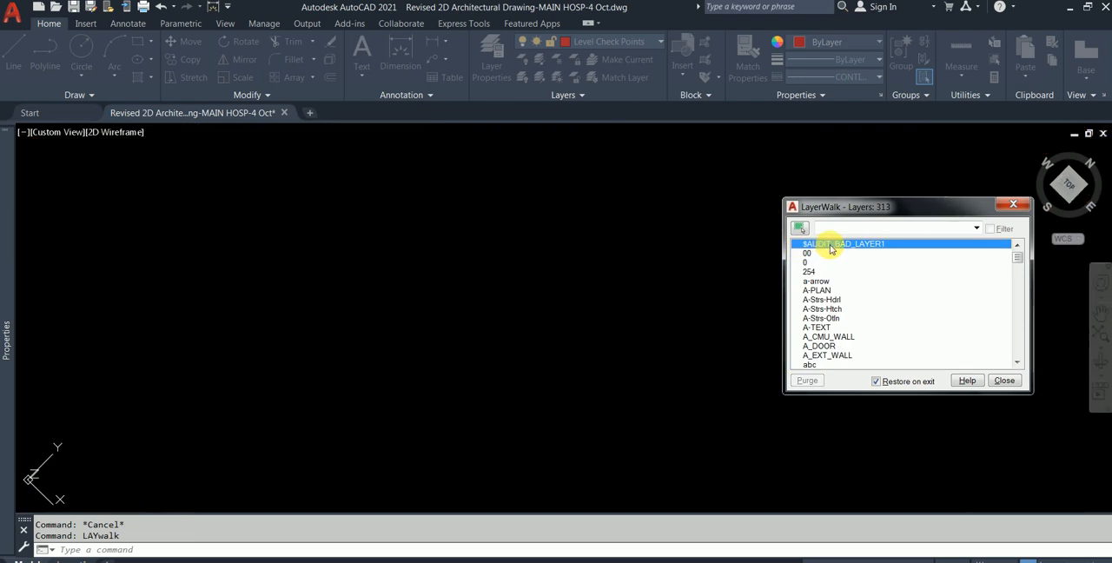
left_click(833, 255)
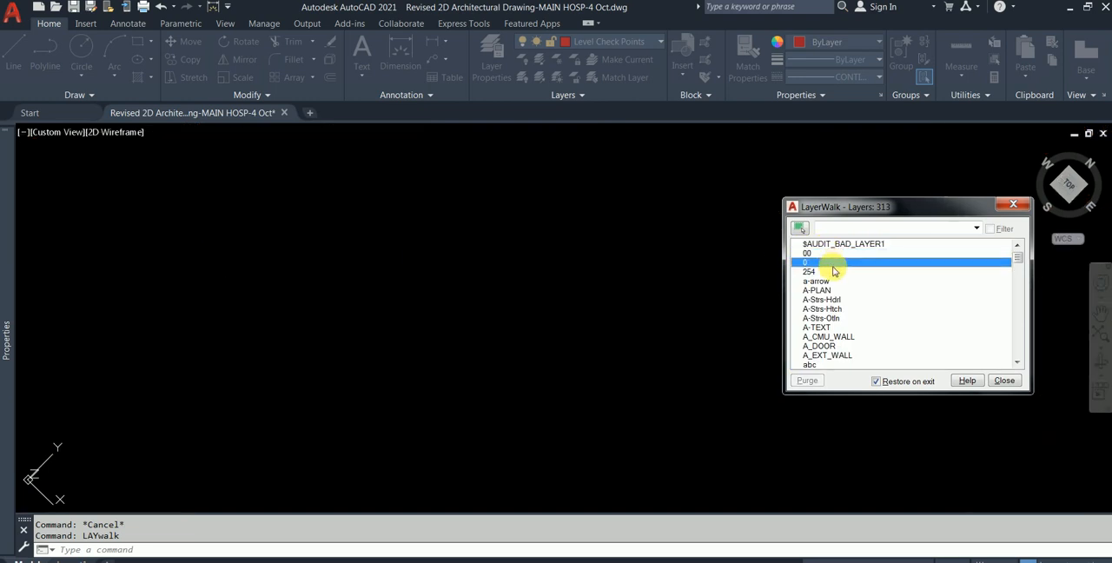
left_click(834, 264)
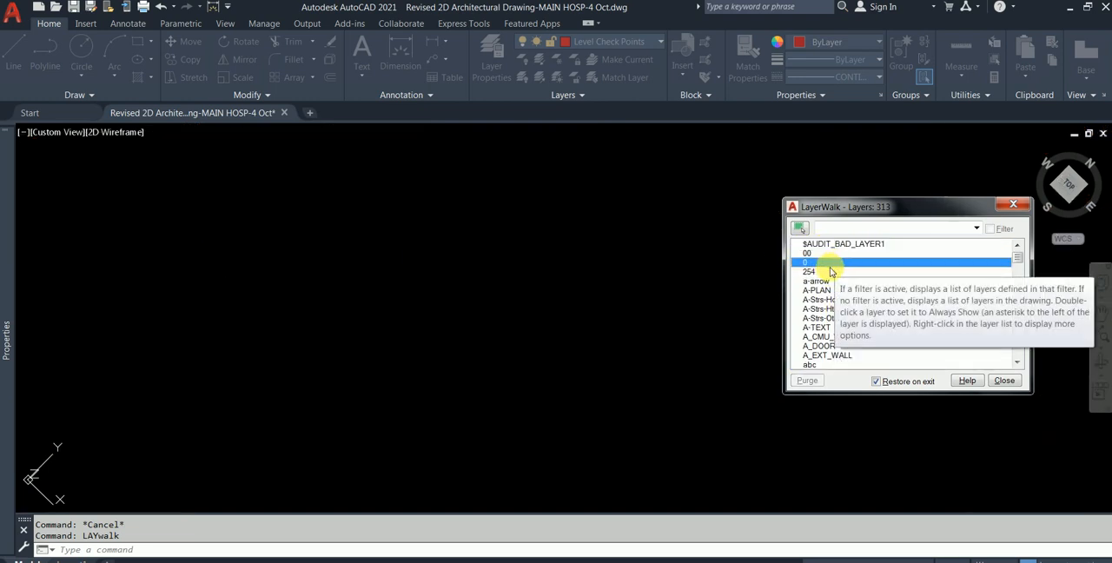
left_click(832, 271)
- Isolate the layers from a-arrow to A_EXT_WALL one at a time, then close Layer Walk
scroll(833, 270, "down", 1)
left_click(825, 256)
left_click(826, 262)
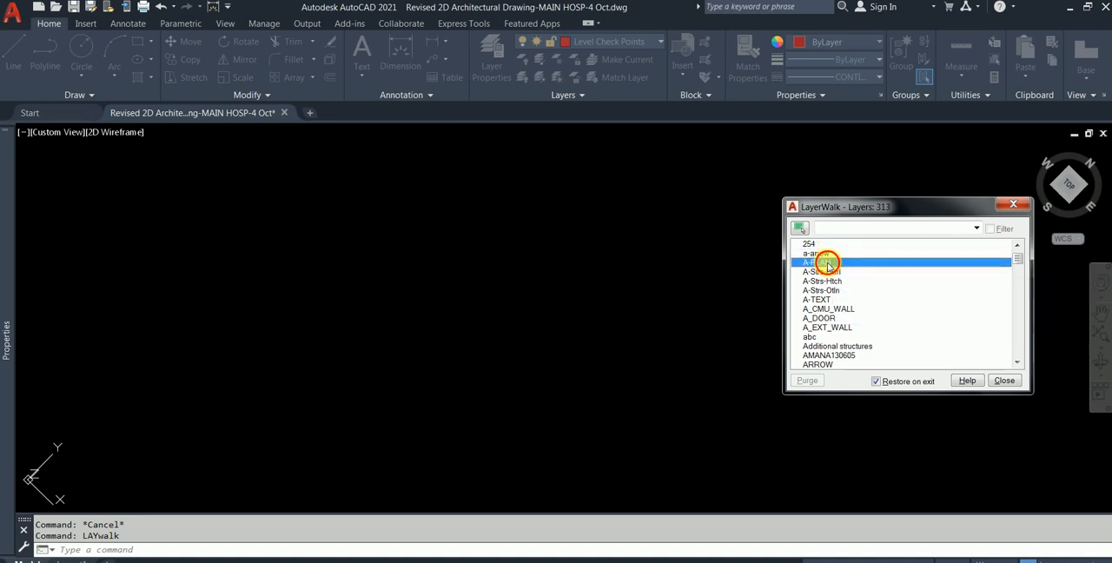
left_click(836, 271)
left_click(841, 290)
left_click(840, 280)
left_click(844, 297)
left_click(839, 318)
left_click(835, 328)
left_click(1003, 382)
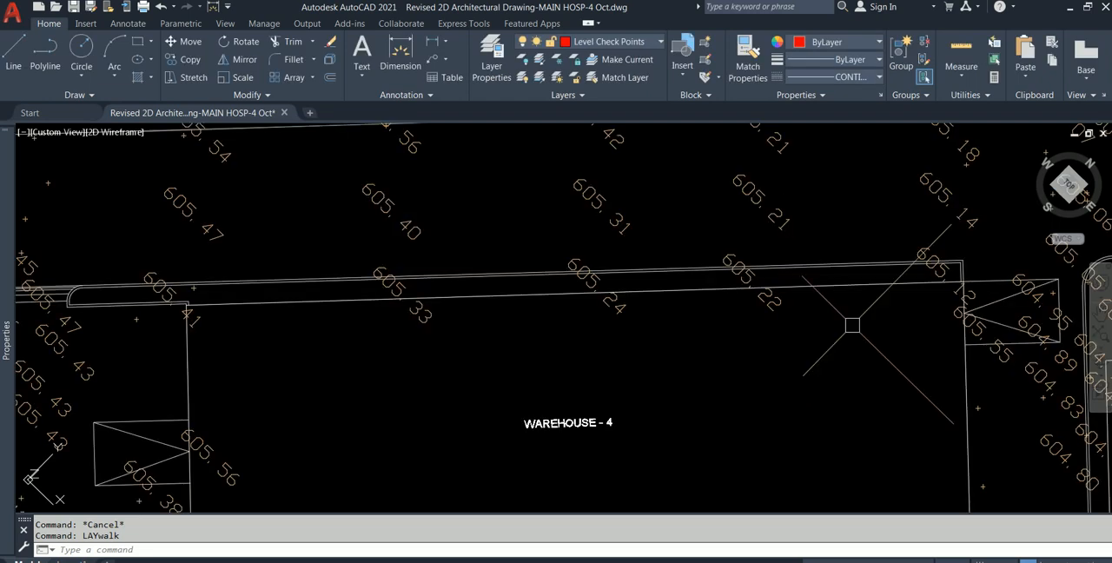
- With the whole site in view, reopen Layer Walk and isolate layers 0, a-arrow and A-PLAN in turn
scroll(844, 322, "down", 5)
scroll(844, 322, "down", 8)
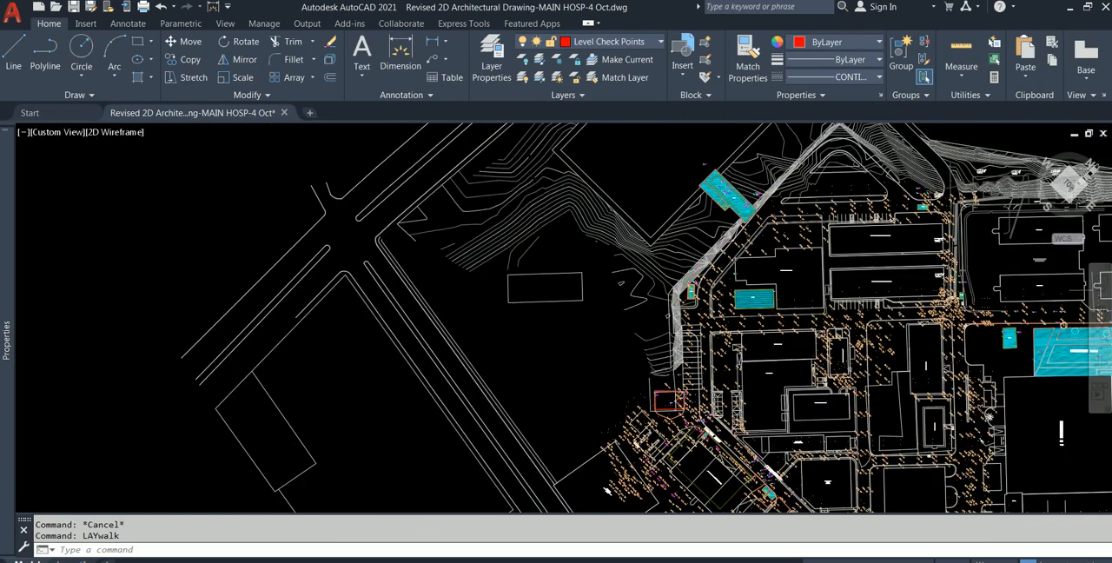
middle_click_drag(832, 306, 756, 258)
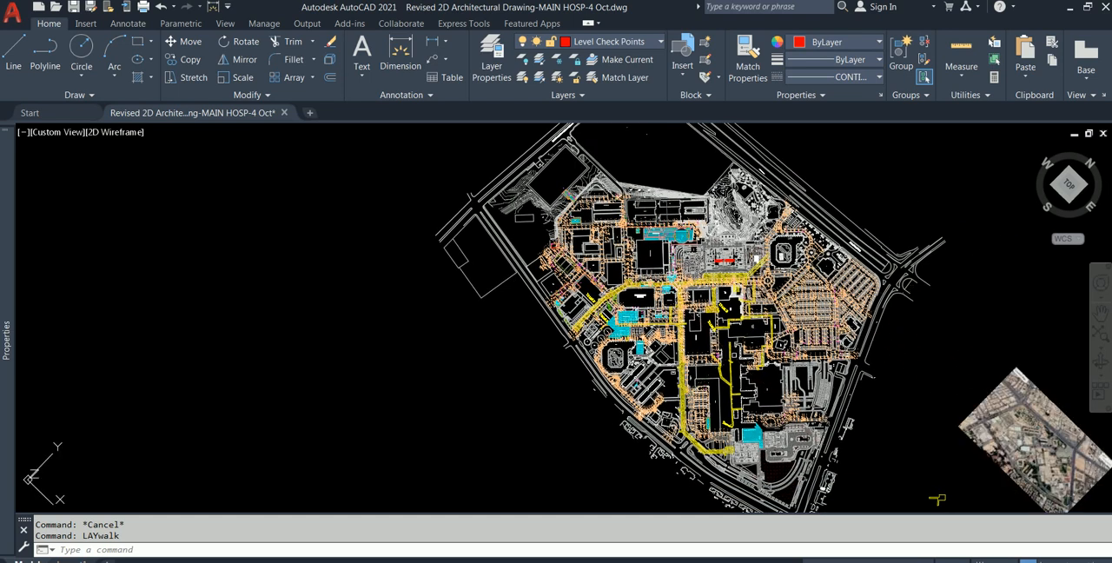
left_click(814, 263)
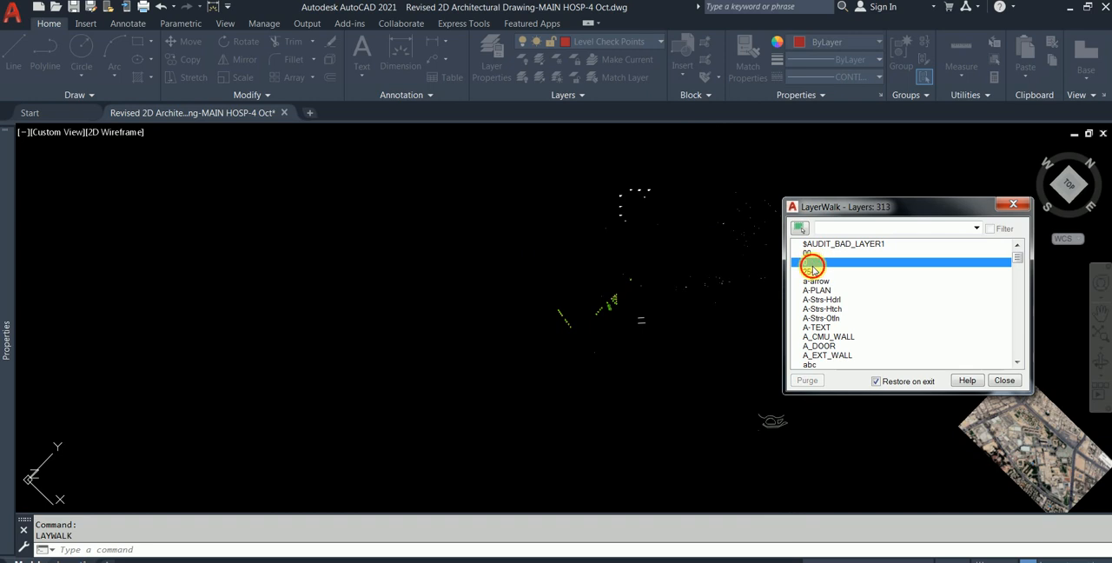
left_click(816, 281)
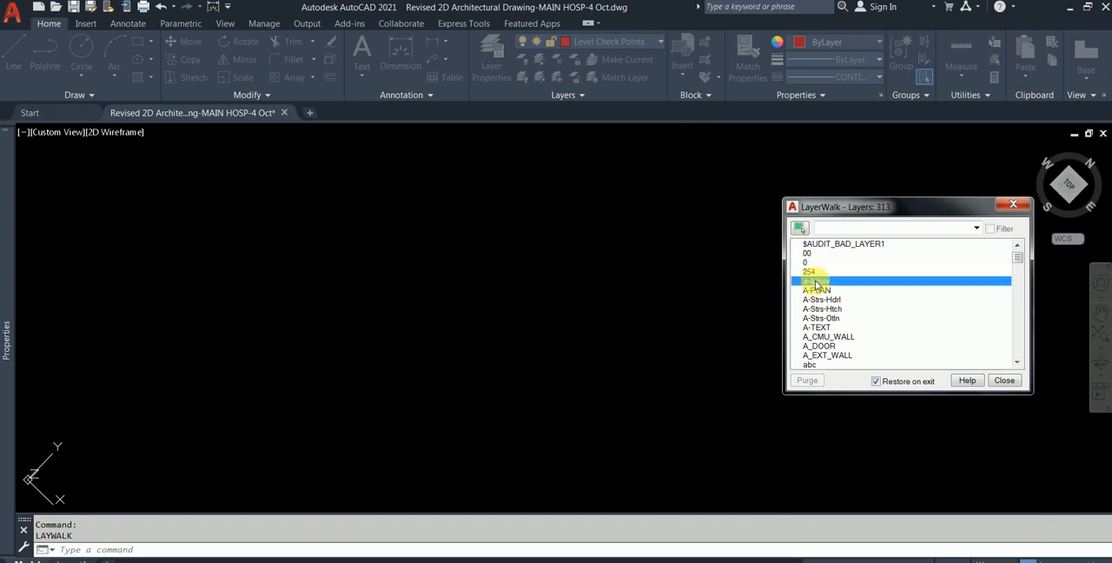
left_click(819, 291)
- Isolate each layer from A-Strs-Hdrl through A_EXT_WALL in Layer Walk to see what it contains
left_click(823, 300)
left_click(824, 310)
left_click(824, 319)
left_click(824, 327)
left_click(823, 337)
left_click(823, 347)
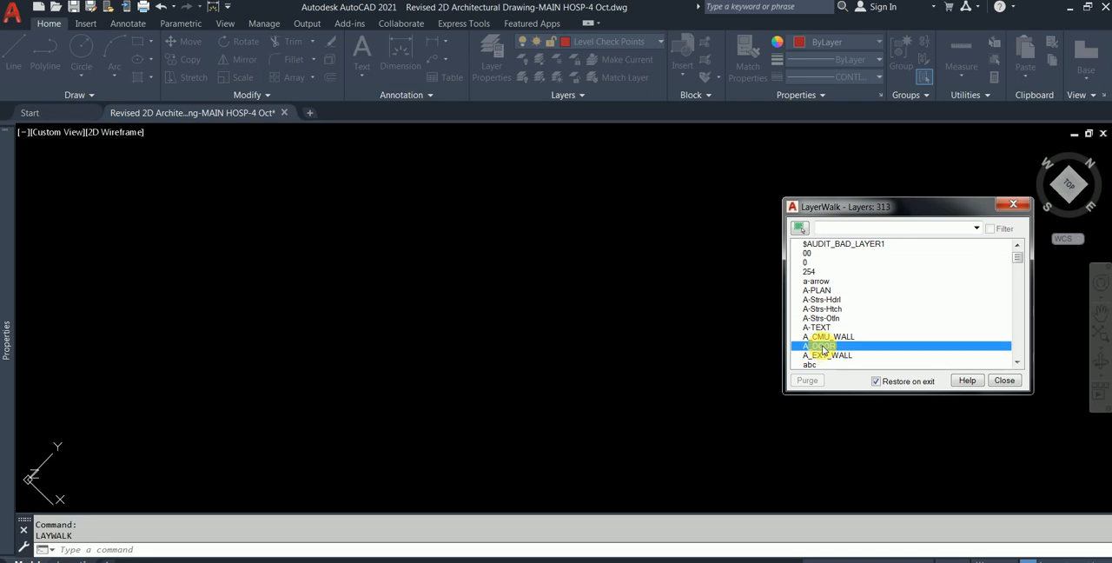
left_click(826, 357)
- Walk through the layers from abc to BOUNDARY DIMENSION, including Additional structures, AMANA130605 and As built Updated
scroll(826, 355, "down", 2)
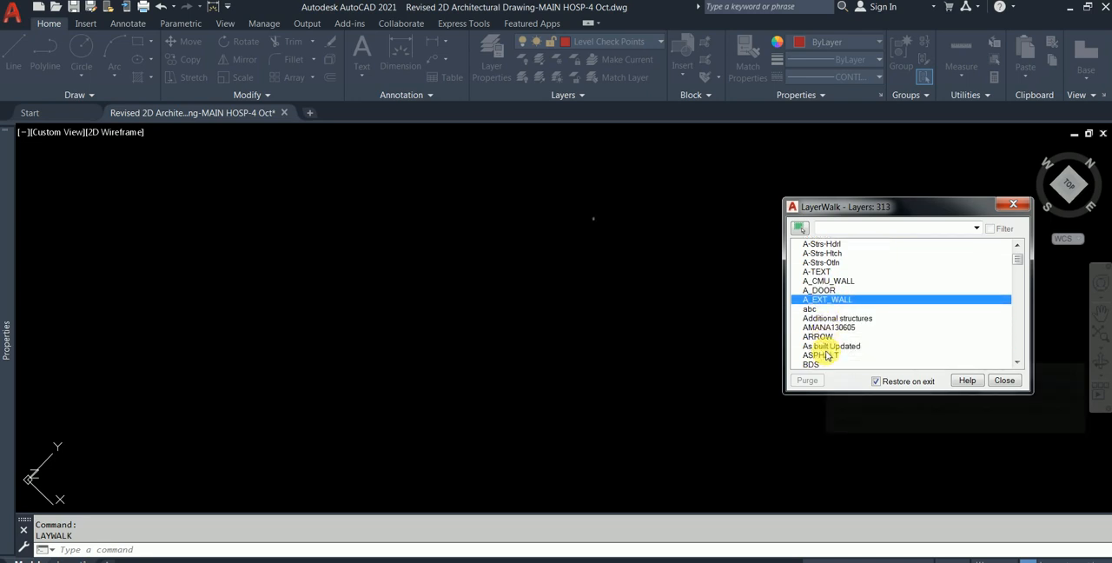
left_click(833, 311)
left_click(834, 319)
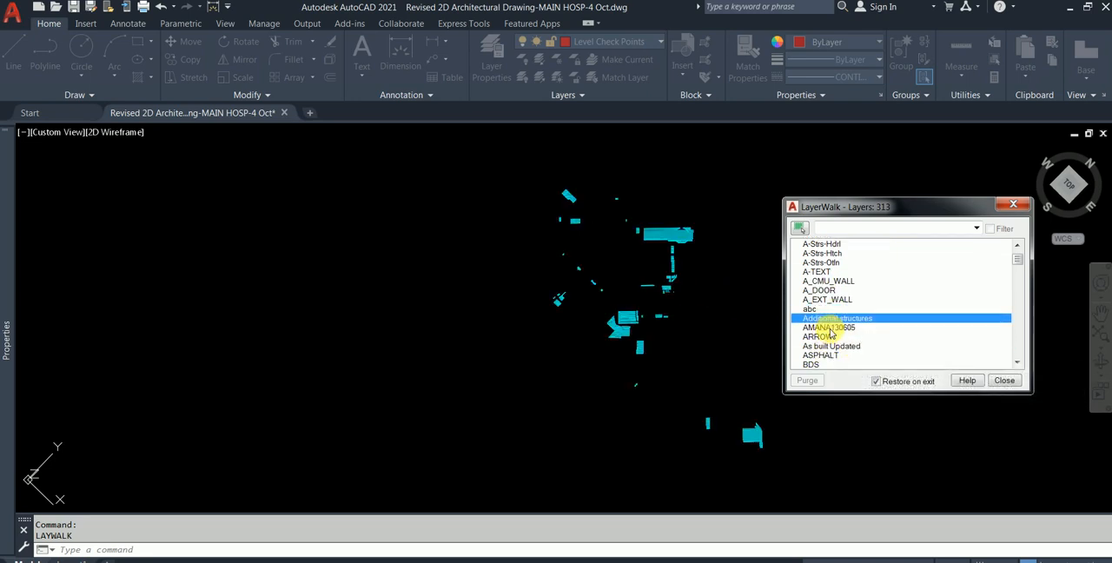
left_click(831, 337)
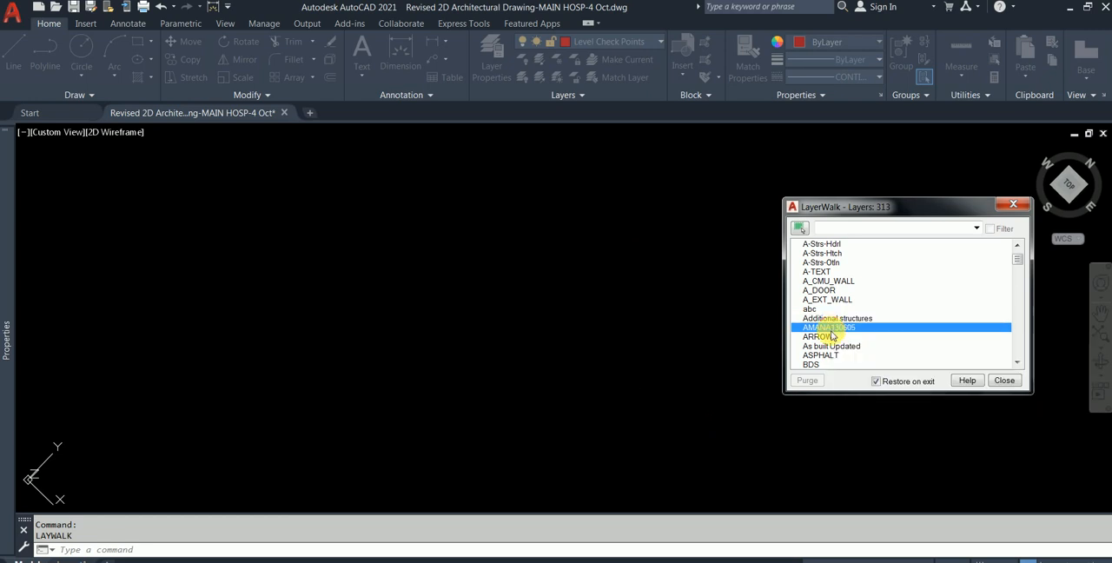
scroll(831, 347, "up", 1)
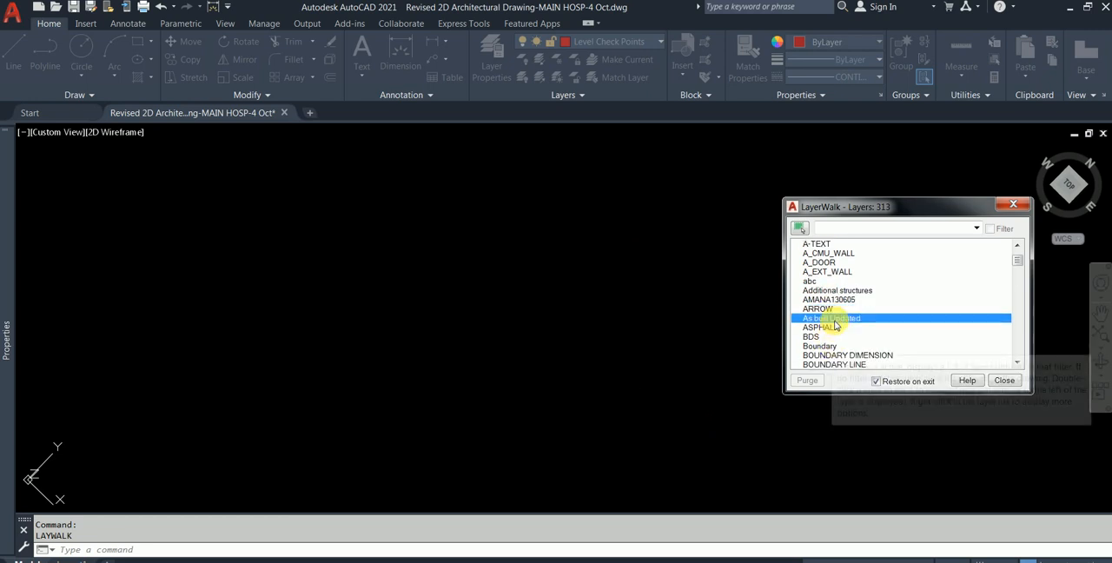
left_click(834, 318)
left_click(834, 326)
left_click(836, 346)
left_click(832, 355)
- Isolate the layers BOUNDARY LINE, BTEXT, C-Anno-Dima, C-Bldg and C-BLDG-IDEN one after another
scroll(834, 357, "down", 2)
left_click(838, 310)
left_click(836, 318)
left_click(837, 328)
left_click(837, 337)
left_click(837, 346)
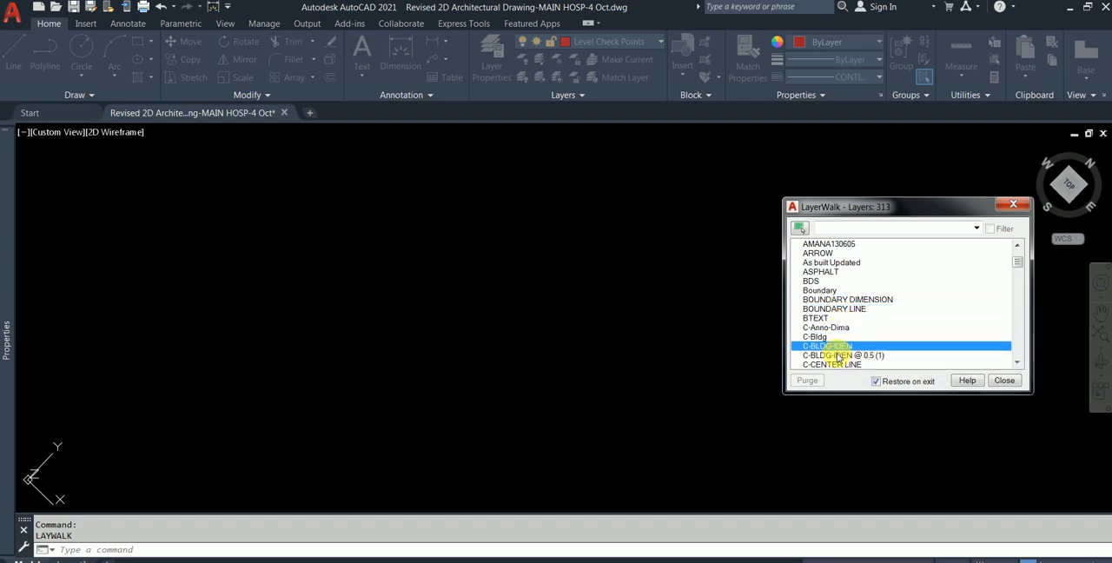
- Isolate the COMMUNICATION layer and step down the layer list to CONCRETE WALL_BUILDING
scroll(837, 352, "down", 4)
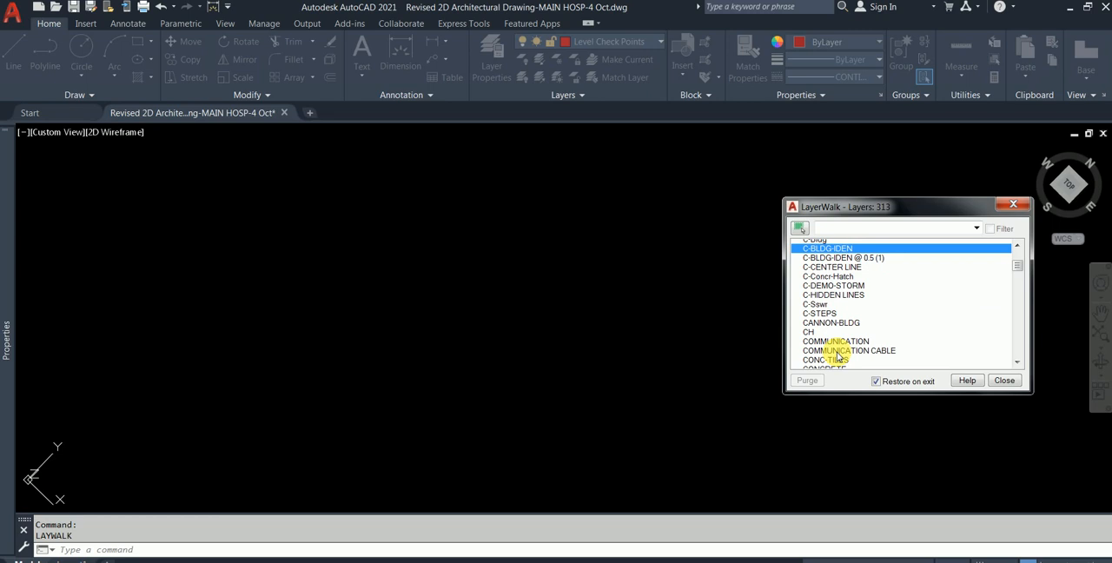
left_click(838, 345)
left_click(842, 327)
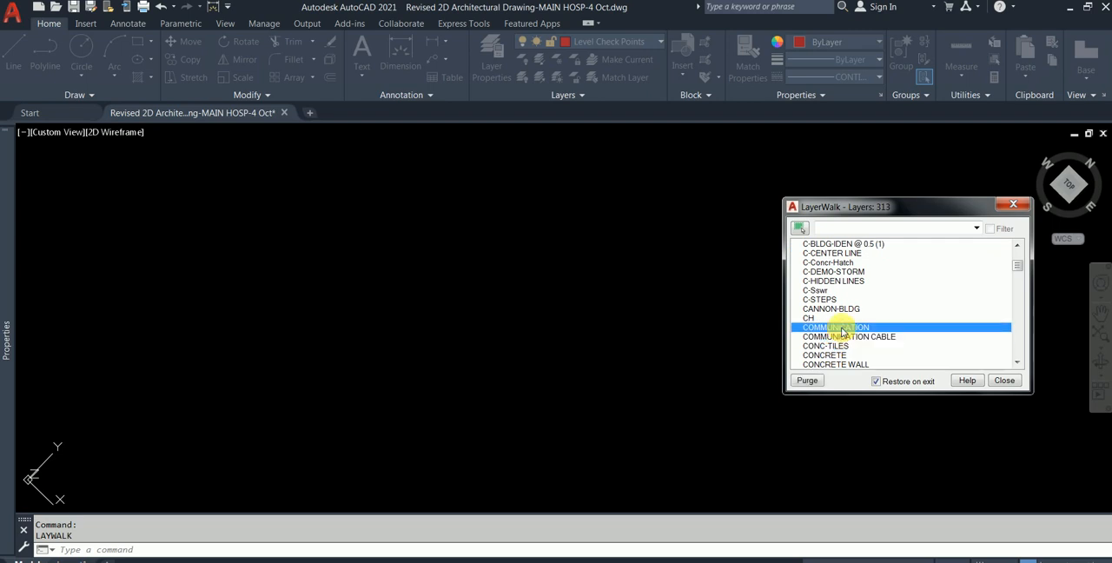
key("Down")
key("Down")
key("Down")
key("Down")
key("Down")
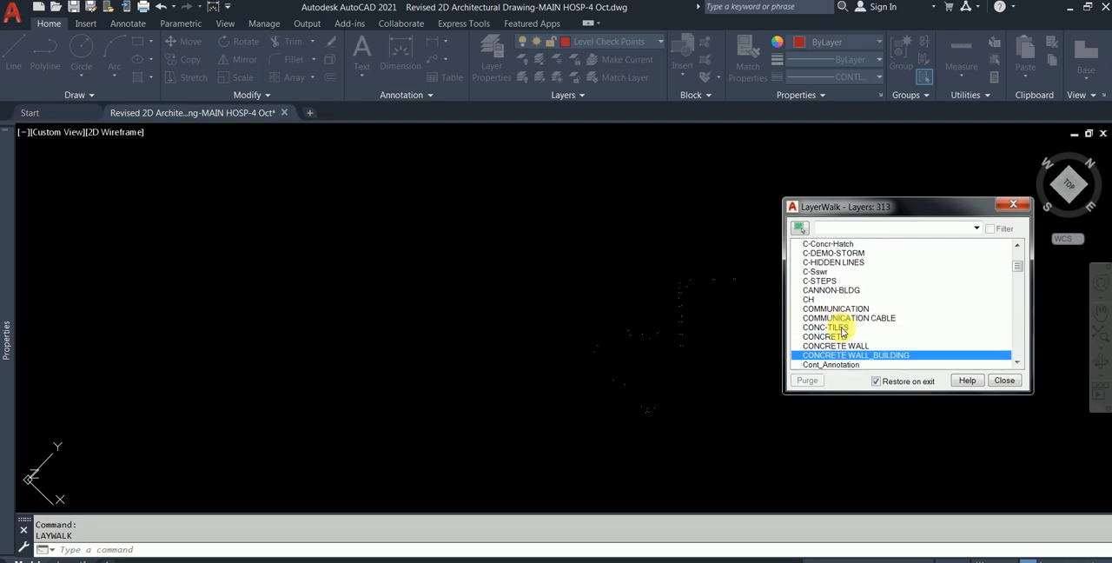
- Step down the layer list from CONCRETE WALL_BUILDING through CORDS and DIM-EXTL to DIM-IN, and isolate dvno
key("Down")
key("Down")
key("Down")
key("Down")
key("Down")
key("Down")
key("Down")
key("Down")
key("Down")
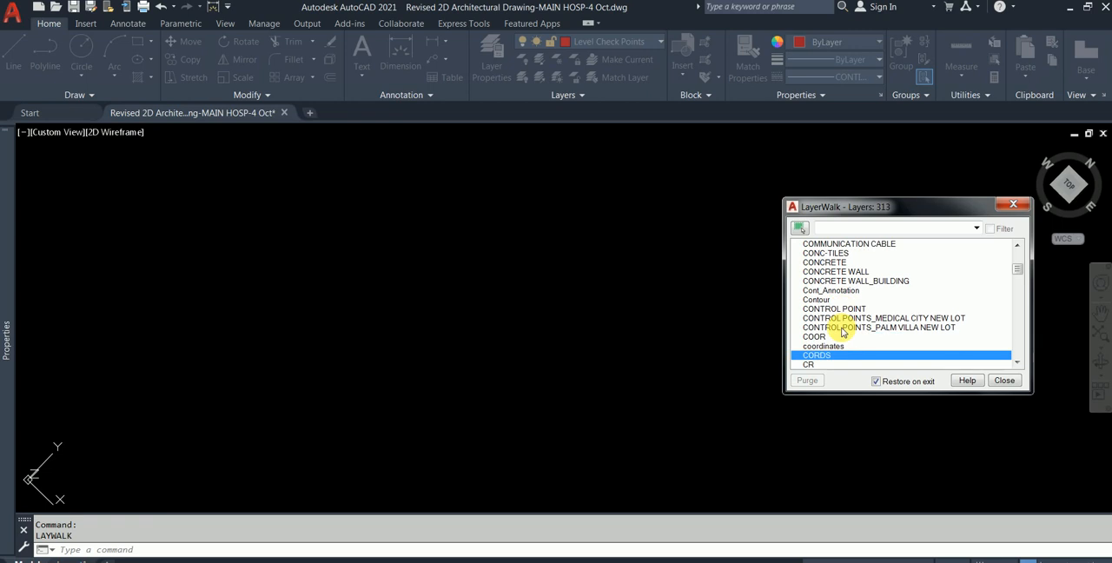
key("Down")
key("Down")
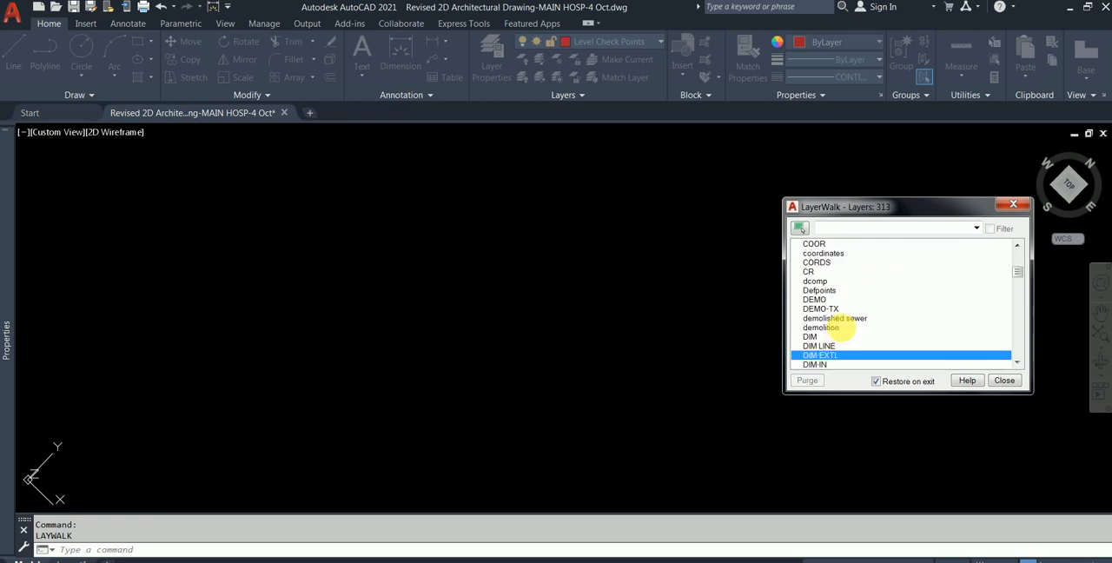
key("Down")
key("Down")
key("Down")
key("Down")
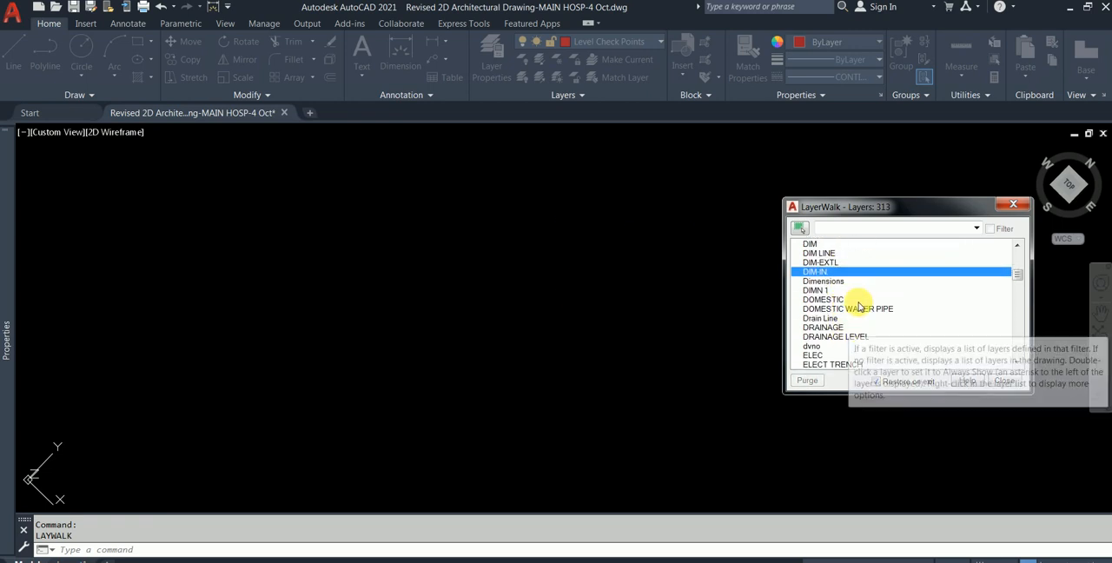
left_click(856, 346)
- Isolate the MASTERPLAN_2$0$ layers LIMIT-PACKAGE A-D, M-ARROW, M-BLDG TEXT and M-BUILDINGS one after another
scroll(858, 344, "down", 6)
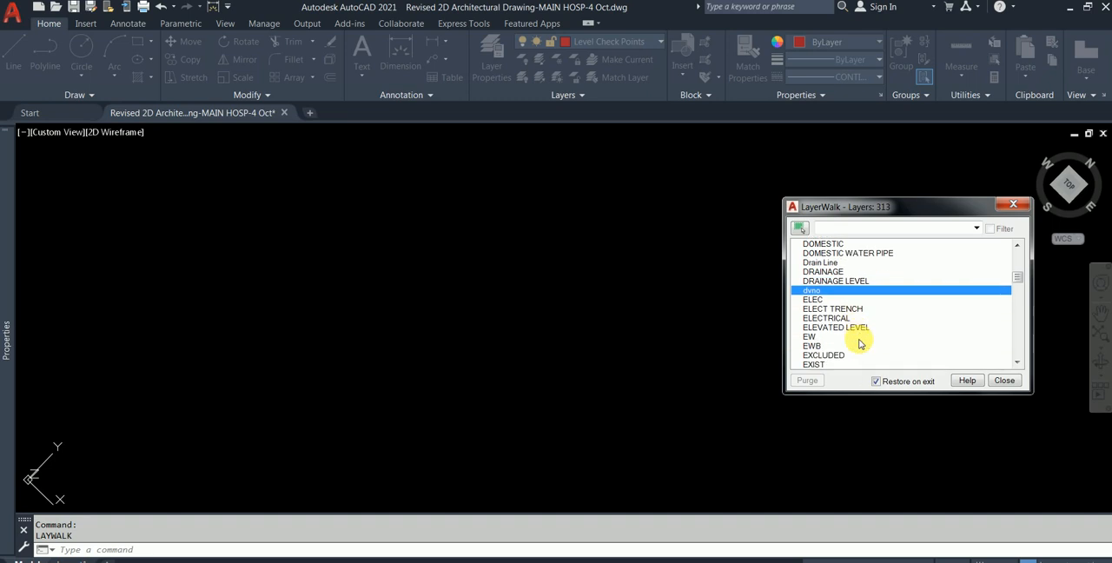
scroll(858, 344, "down", 9)
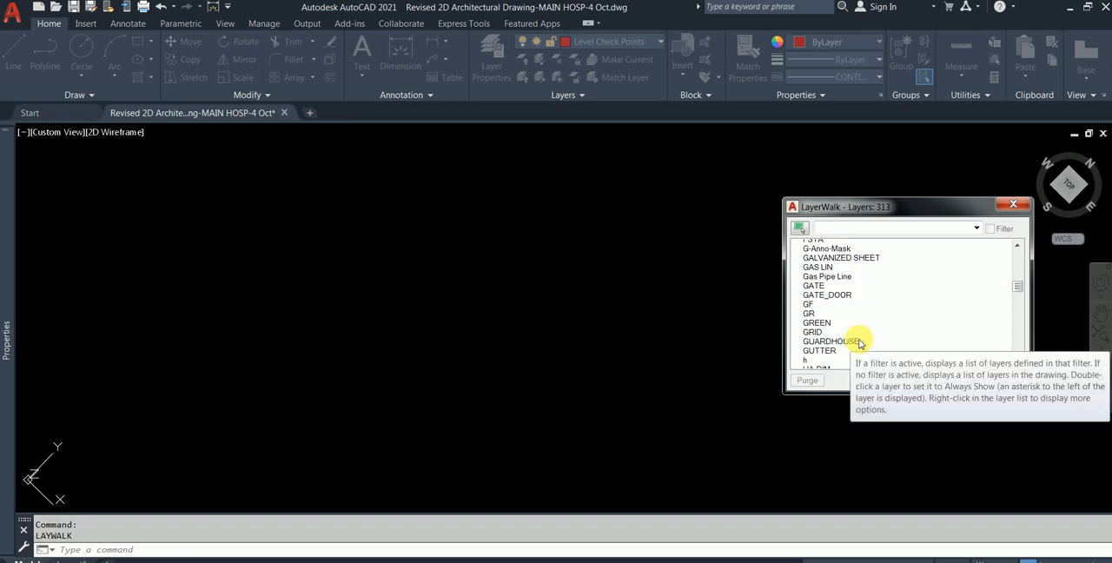
scroll(859, 343, "down", 2)
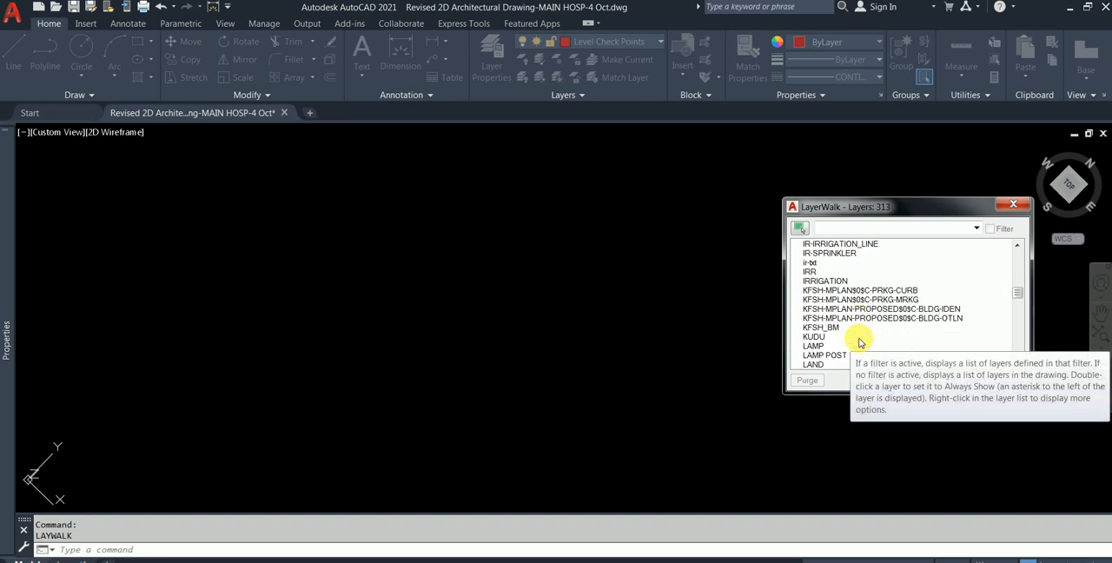
scroll(858, 342, "down", 6)
scroll(859, 342, "down", 2)
left_click(879, 299)
left_click(882, 309)
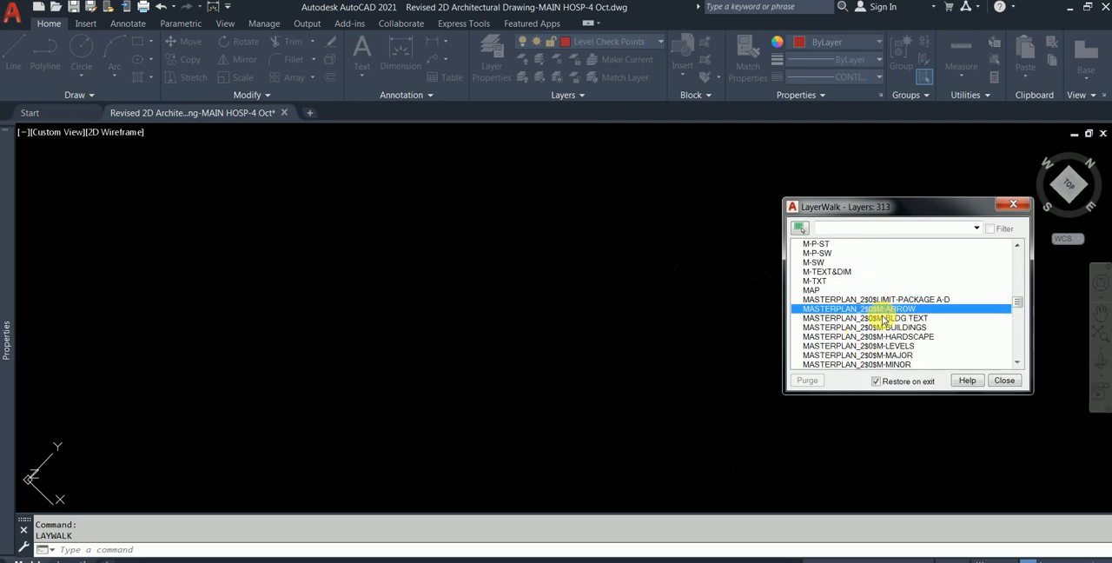
left_click(883, 319)
left_click(884, 328)
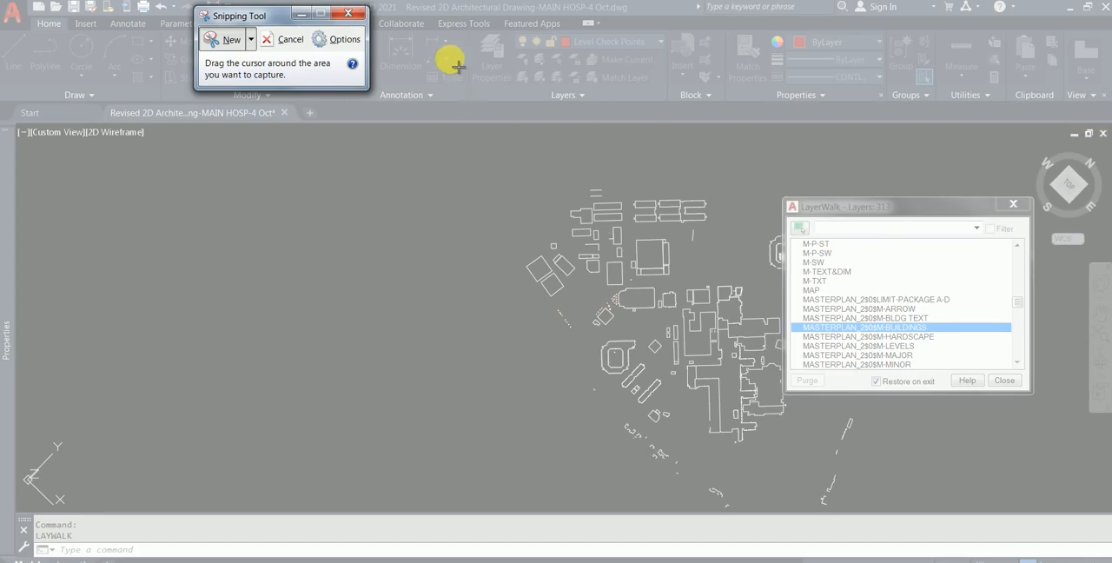
- Capture the drawing and layer list with Snipping Tool, mark M-BUILDINGS with a pen arrow, and return to AutoCAD
left_click_drag(421, 41, 1084, 506)
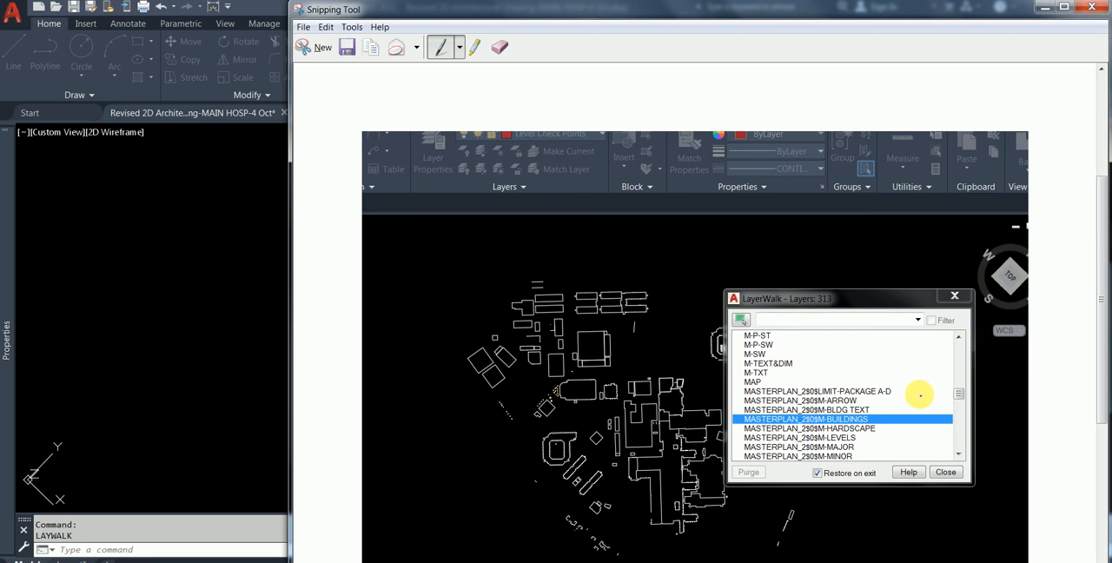
left_click_drag(727, 420, 599, 421)
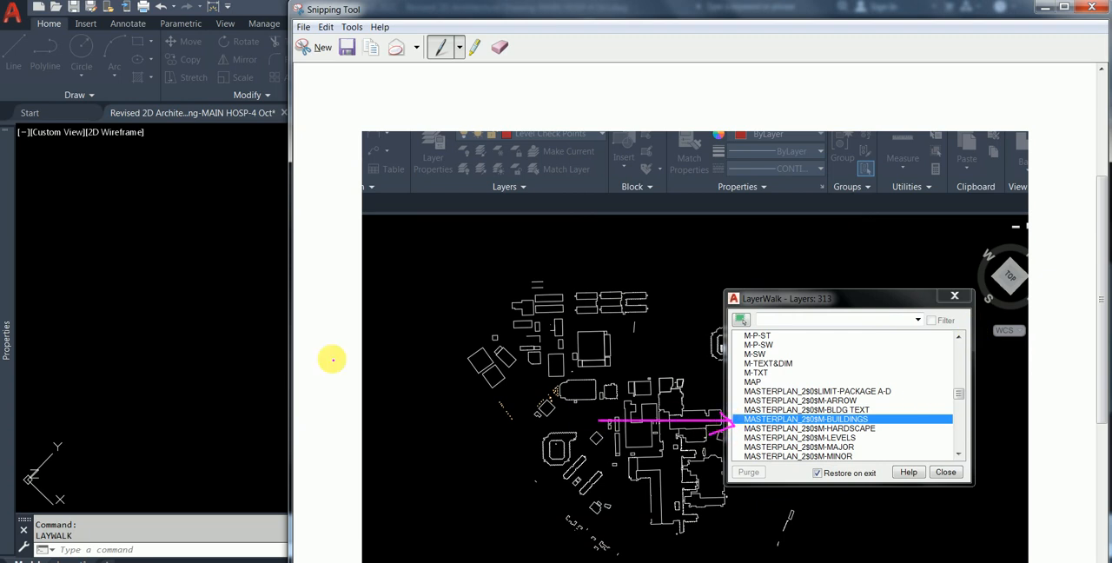
left_click(129, 285)
- Isolate the master plan layers M-HARDSCAPE, M-LEVELS, M-MAJOR, M-MINOR, M-PD-FD and M-PLAN in turn
left_click(903, 337)
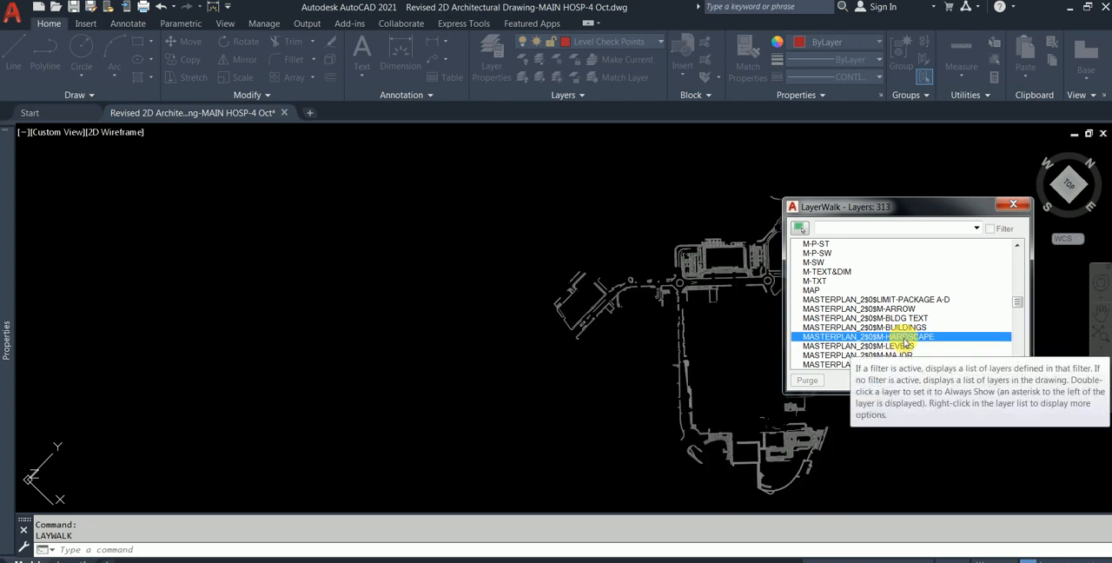
left_click(903, 346)
left_click(909, 355)
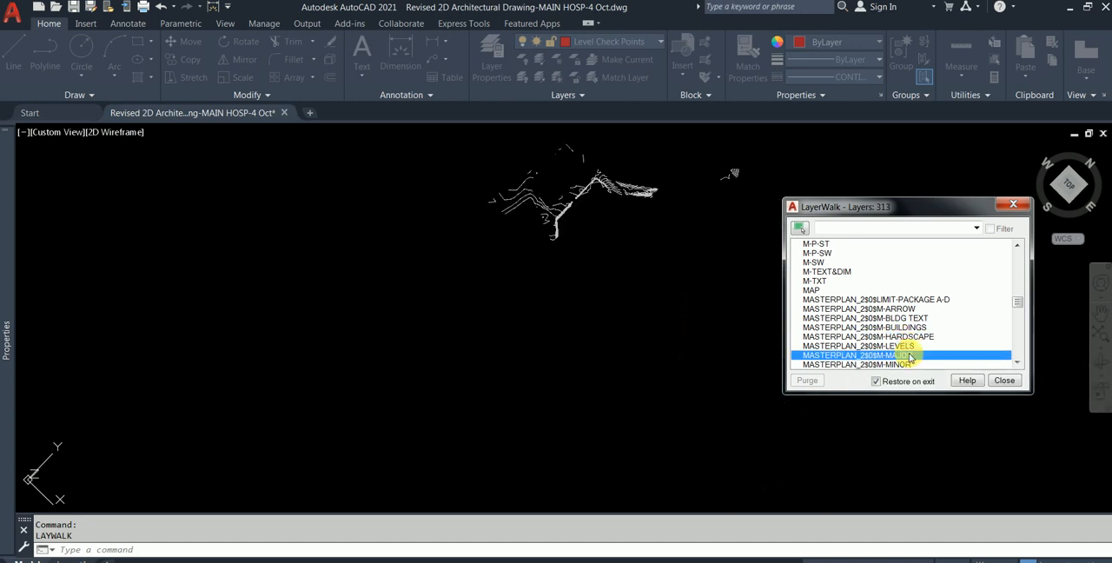
scroll(909, 347, "down", 1)
left_click(895, 337)
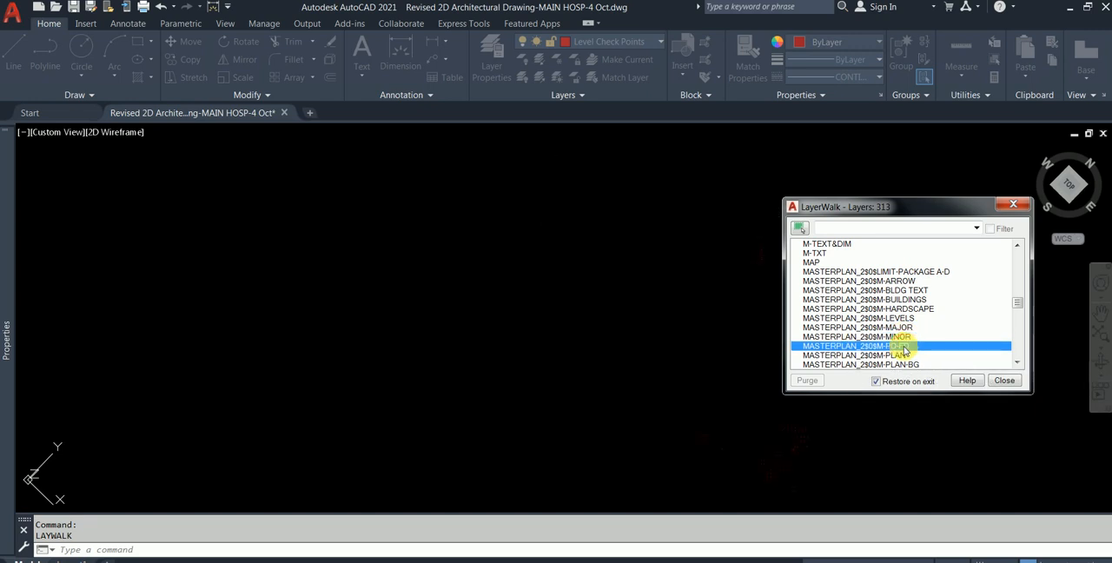
left_click(903, 355)
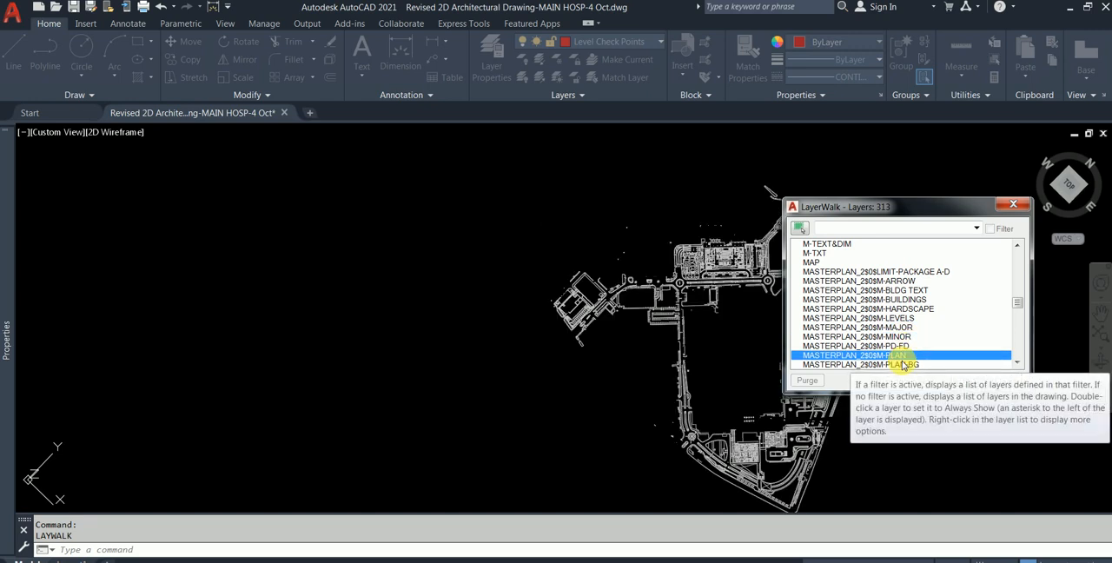
- Compare the M-PLAN-BG and M-PLAN layers, and isolate M-ROADWAY and M-SLOPE
left_click(907, 365)
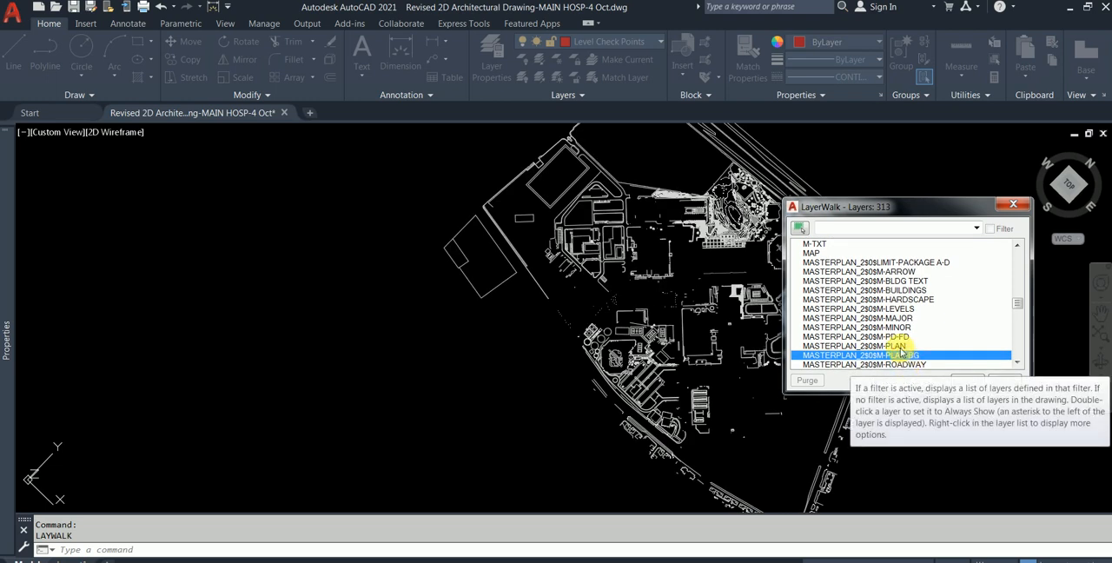
left_click(899, 347)
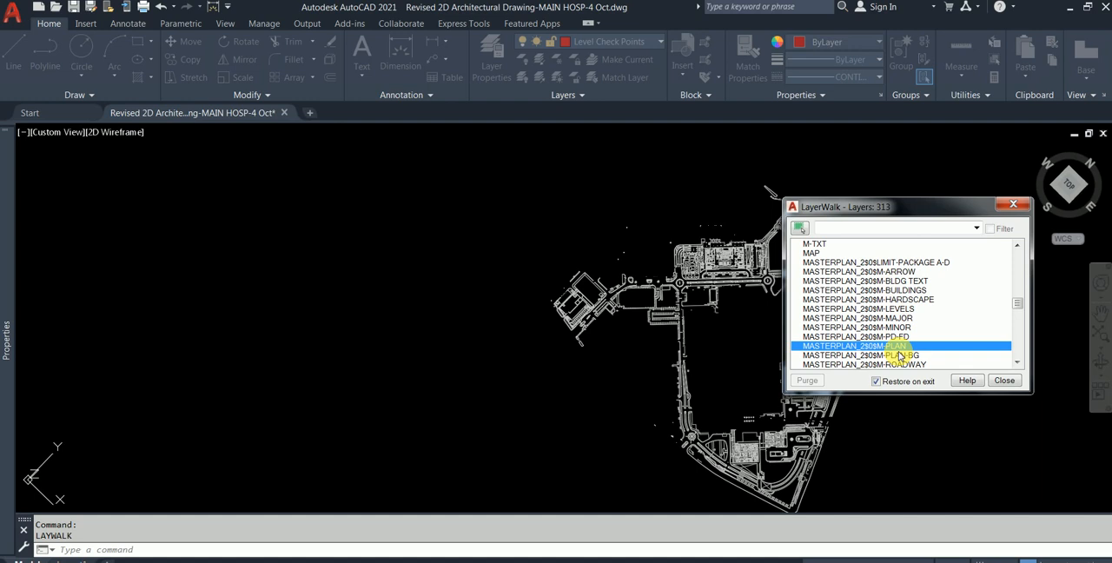
left_click(899, 355)
scroll(903, 313, "down", 1)
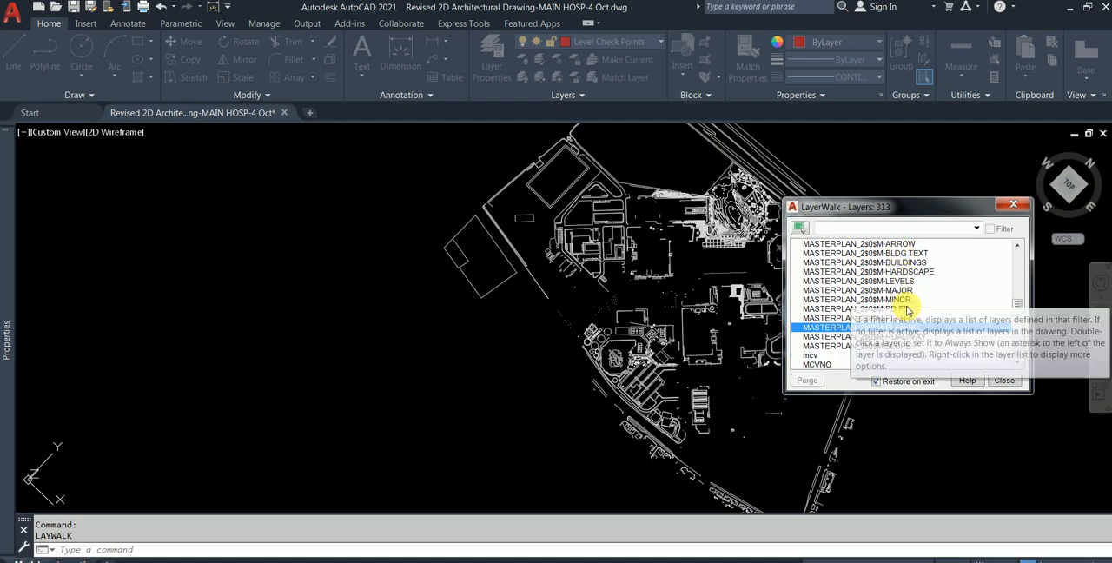
left_click(840, 338)
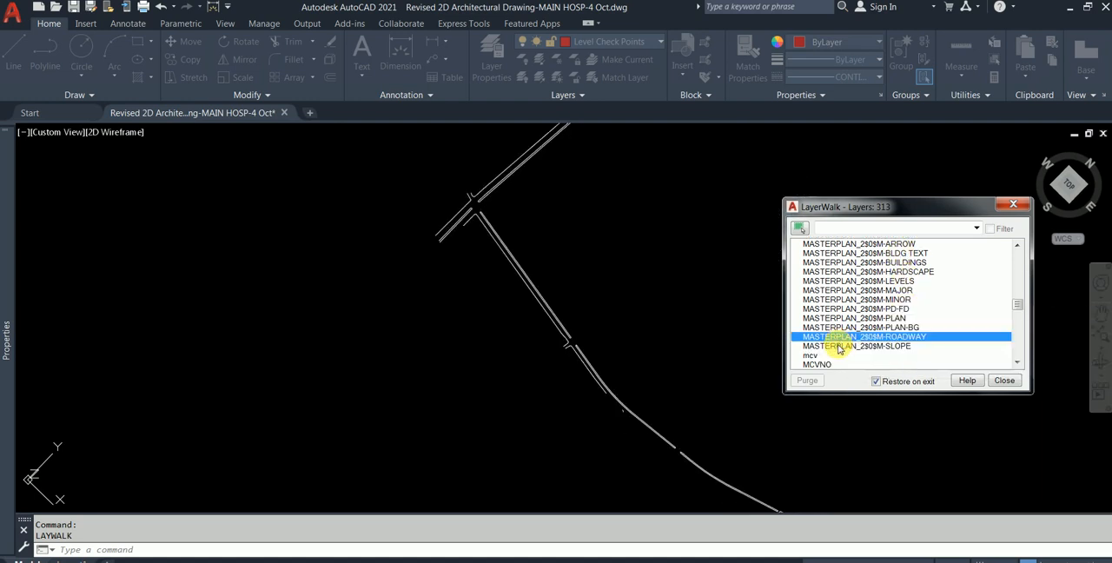
left_click(839, 346)
- Select all MASTERPLAN_2$0$ layers from LIMIT-PACKAGE A-D through M-SLOPE to display them together
scroll(836, 343, "down", 1)
scroll(855, 304, "up", 2)
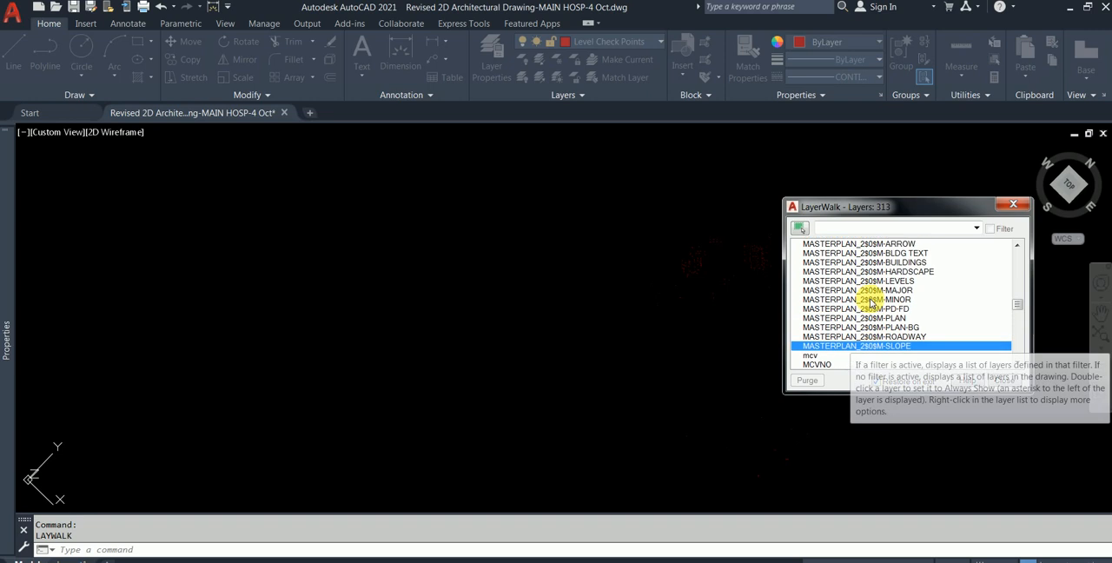
left_click(872, 262, "shift")
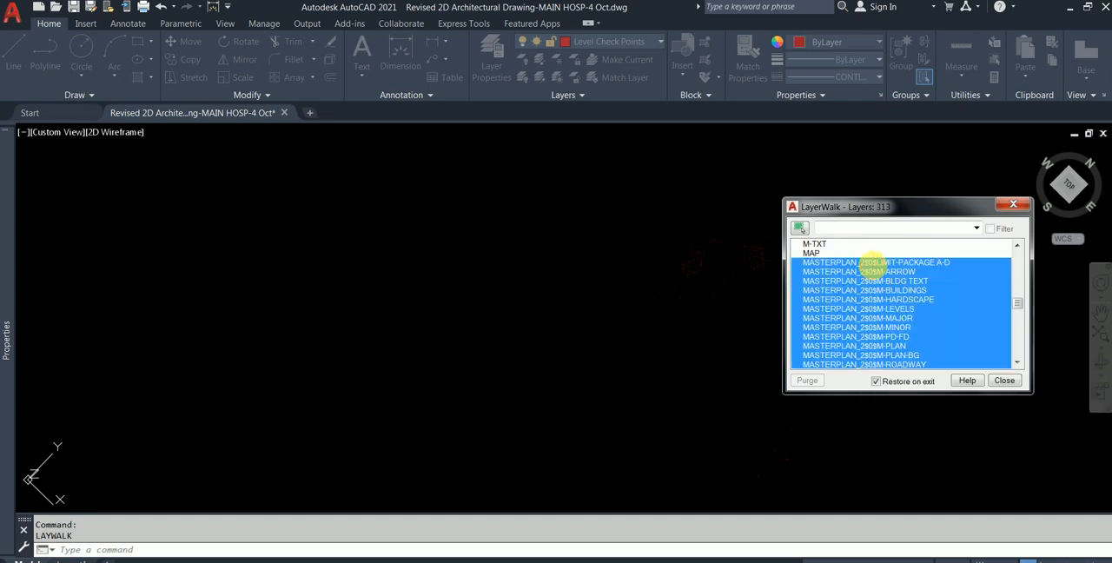
scroll(692, 210, "up", 2)
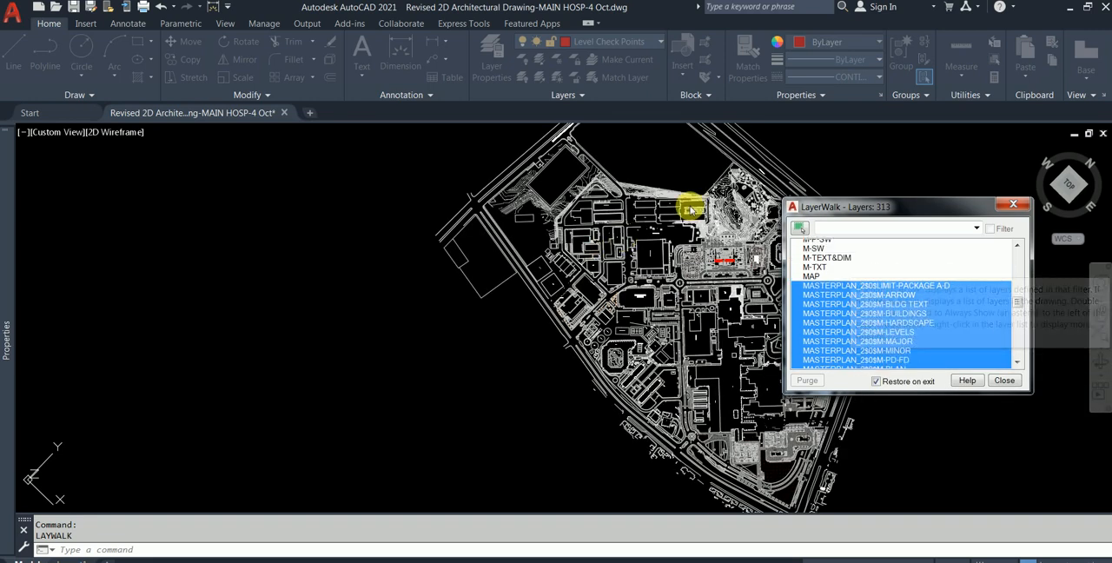
scroll(690, 210, "down", 1)
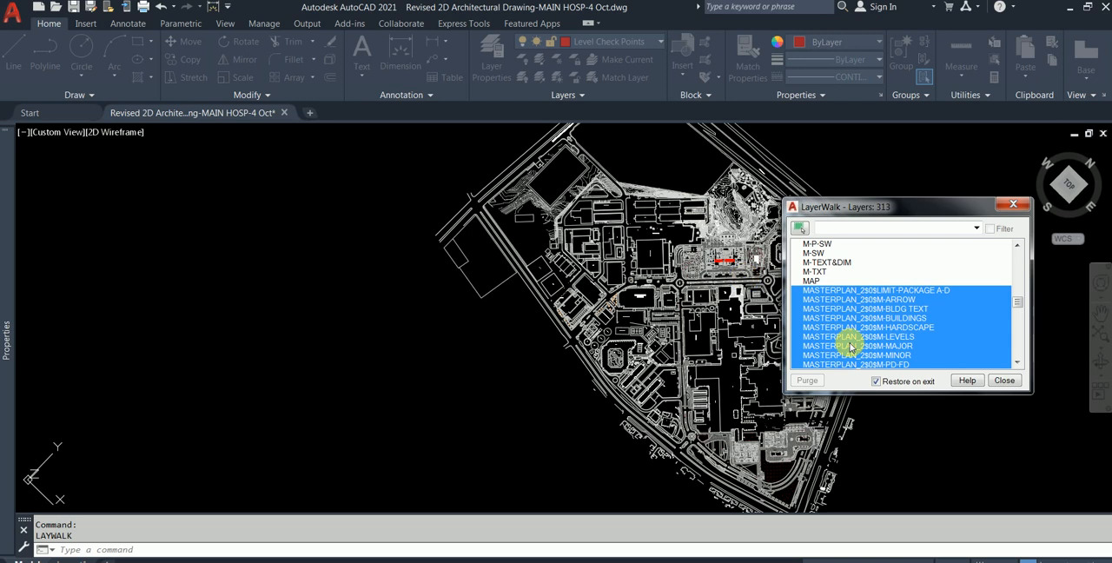
- Turn off Restore on exit and close Layer Walk, accepting the layer state changes
left_click(888, 387)
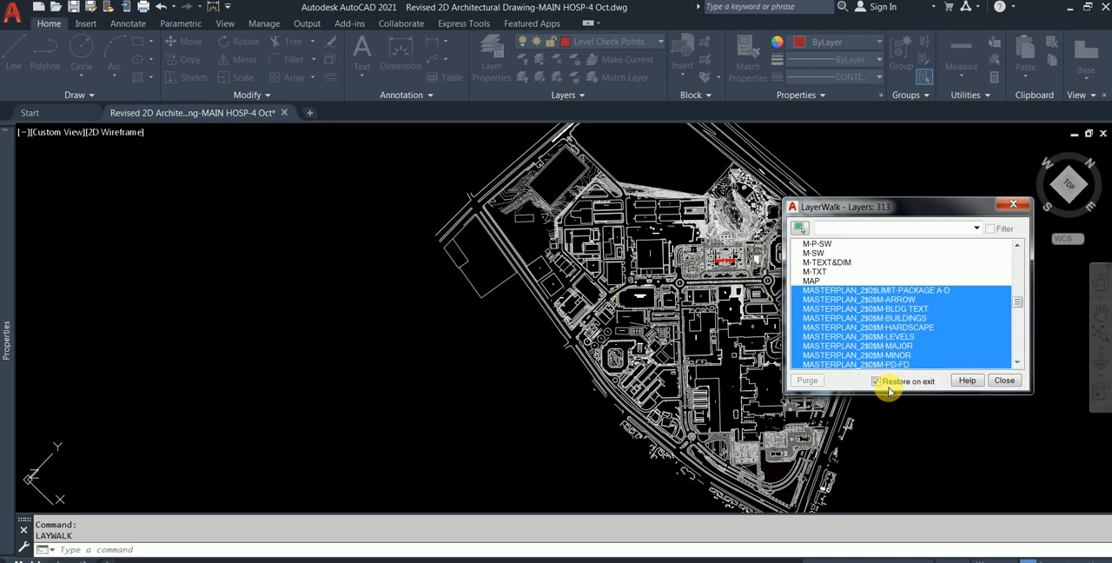
left_click(1013, 204)
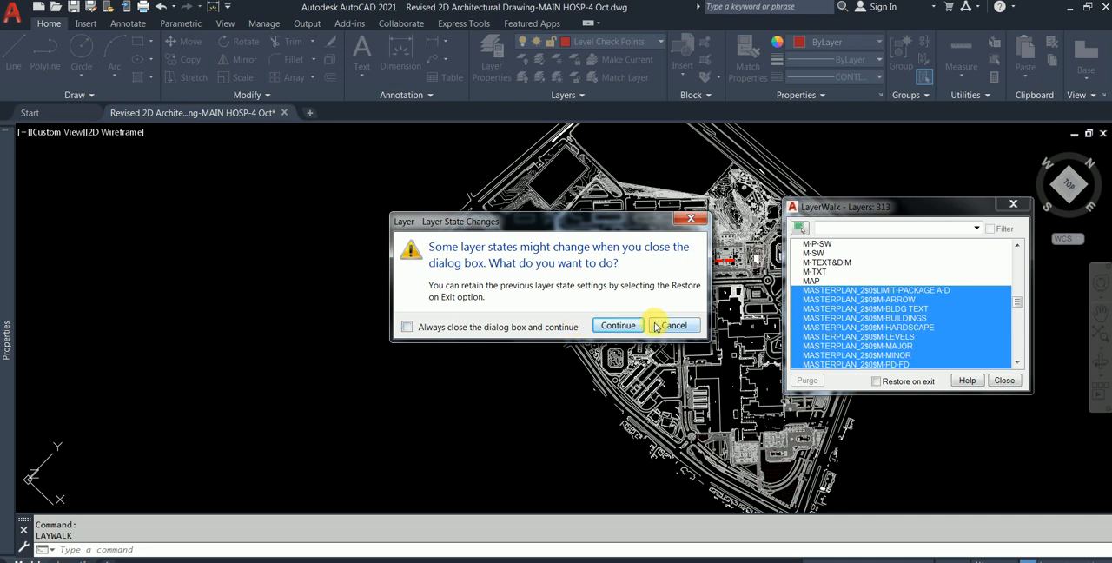
left_click(618, 325)
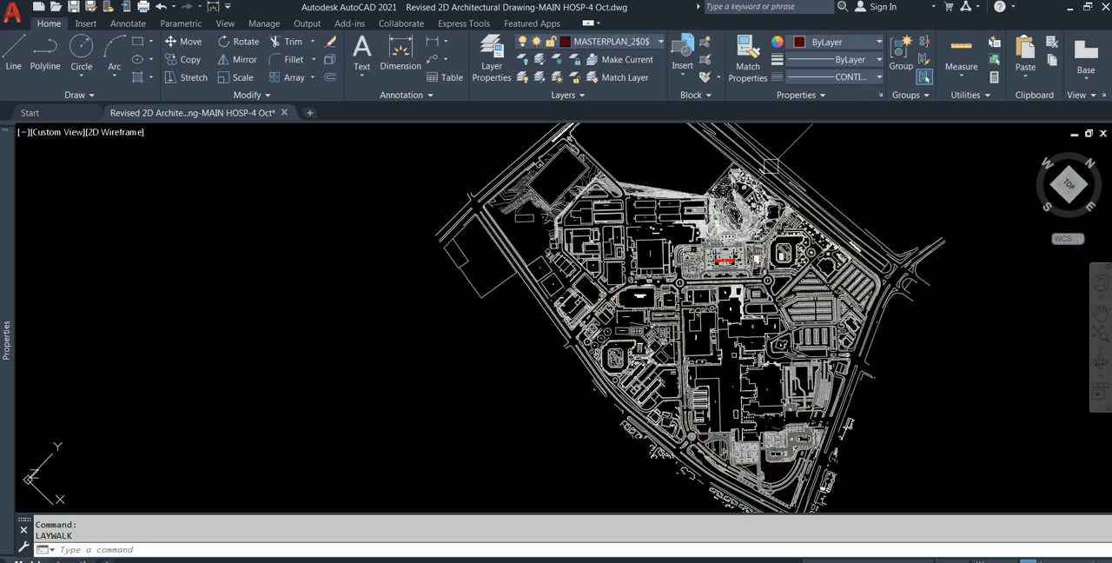
- Freeze the MASTERPLAN_2$0$M-PLAN-BG and M-MINOR layers by picking their objects around the contoured hill north of the KACC building
scroll(709, 201, "up", 8)
scroll(723, 268, "down", 4)
middle_click_drag(695, 355, 669, 187)
left_click(681, 185)
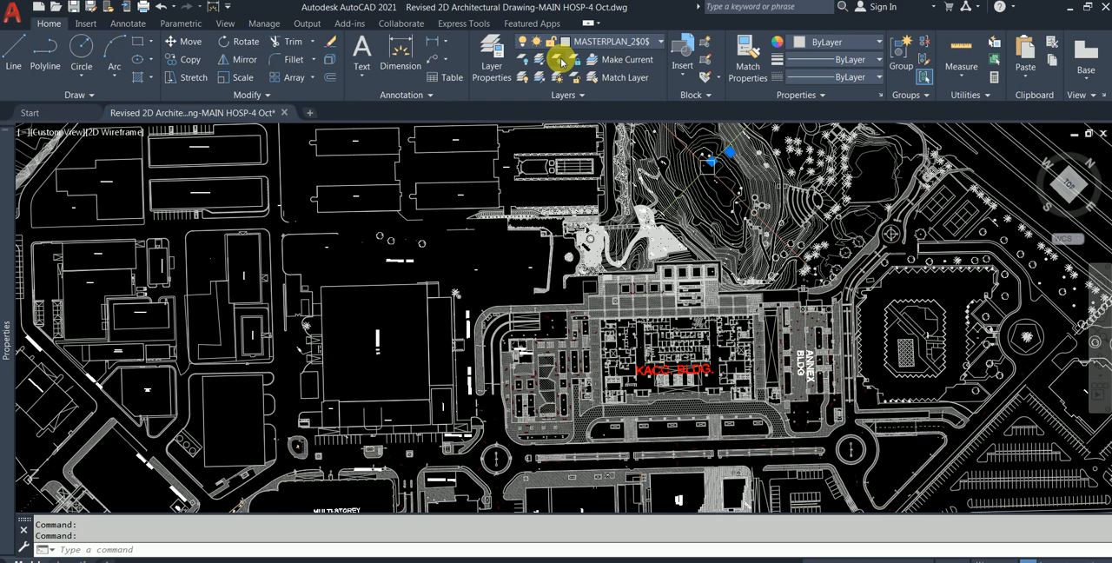
left_click(558, 59)
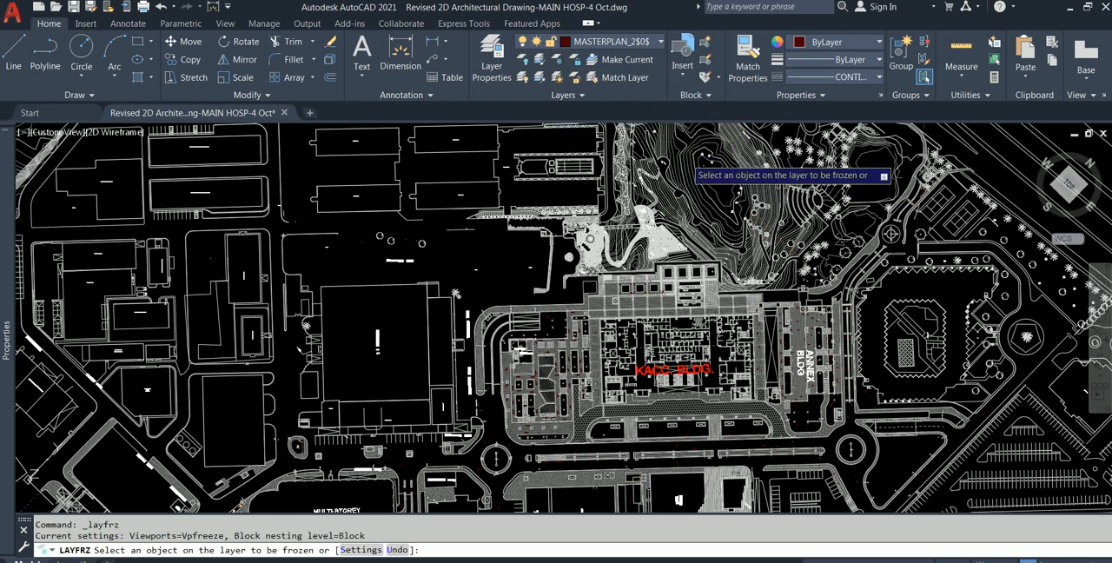
left_click(685, 159)
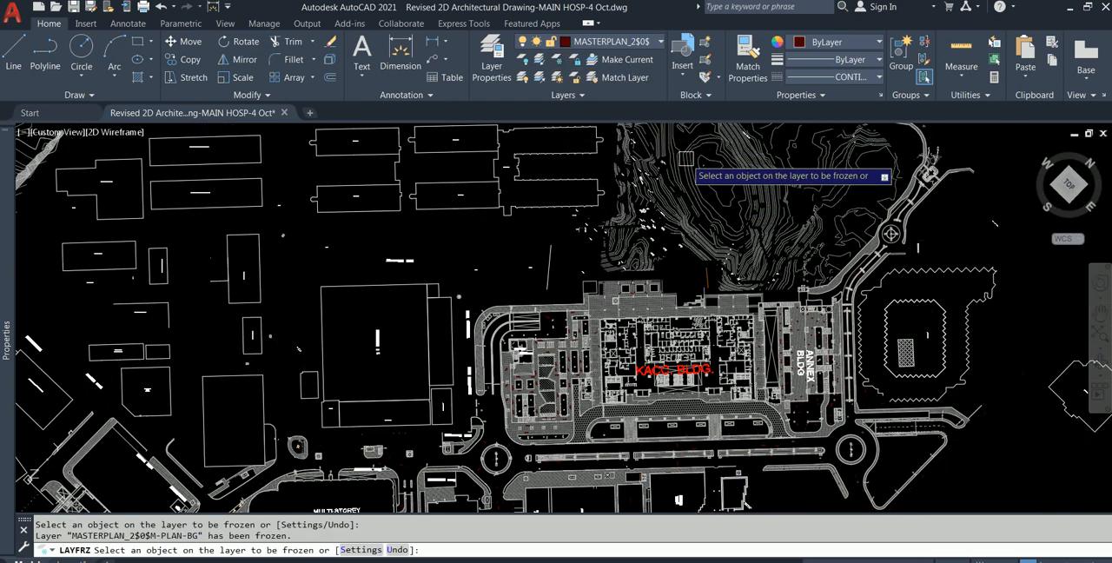
left_click(738, 196)
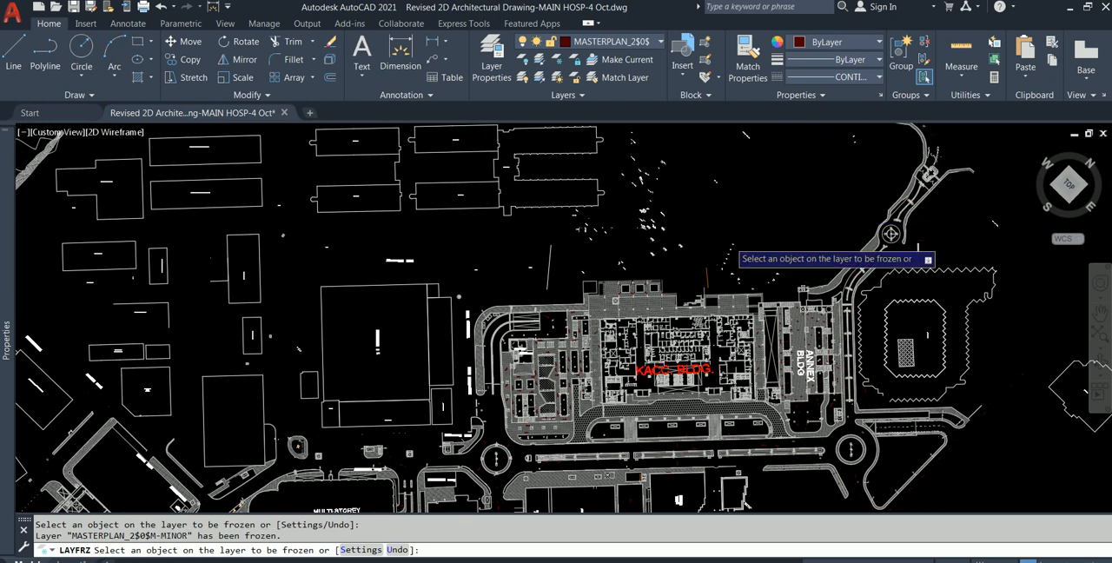
- Freeze the MASTERPLAN_2$0$M-BLDG TEXT layer by picking a finish level label north of the KACC building
scroll(730, 244, "up", 4)
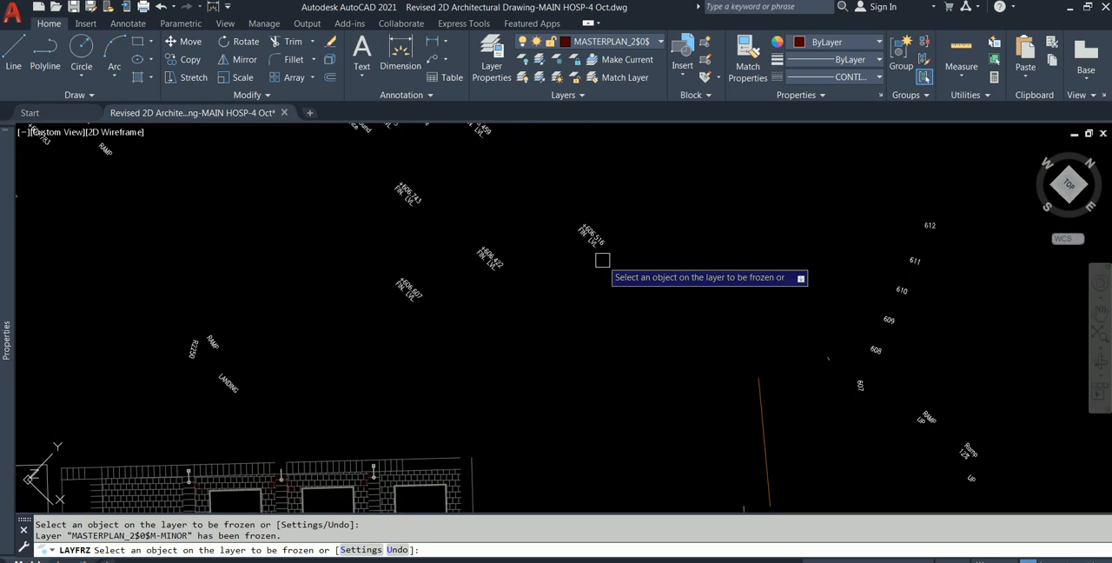
left_click(602, 245)
scroll(600, 238, "down", 4)
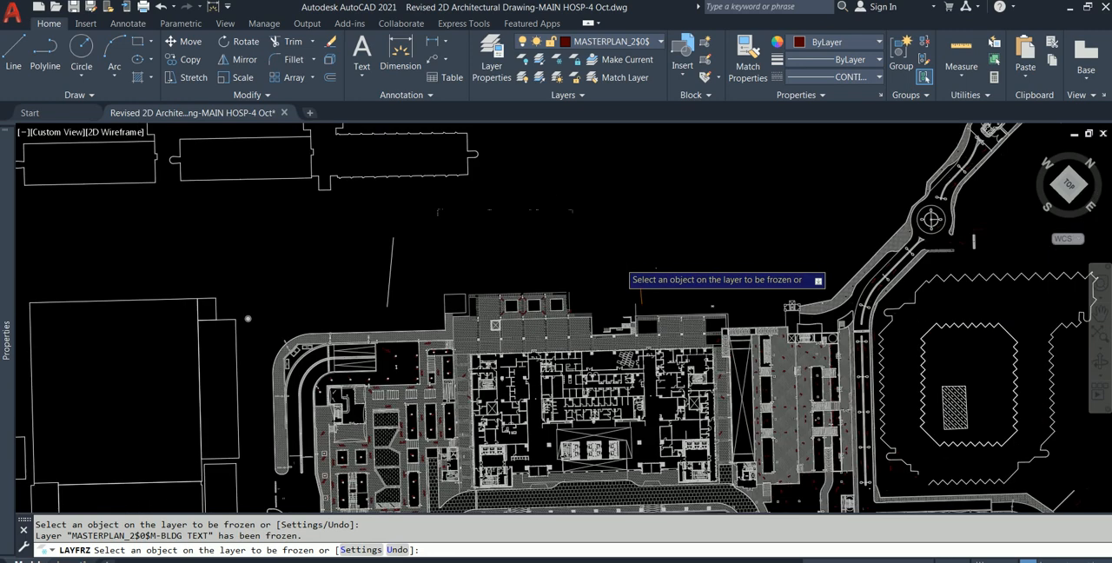
- Freeze the MASTERPLAN_2$0$M-HARDSCAPE layer by picking the paving pattern along the building's north side
scroll(742, 310, "down", 2)
scroll(631, 334, "up", 6)
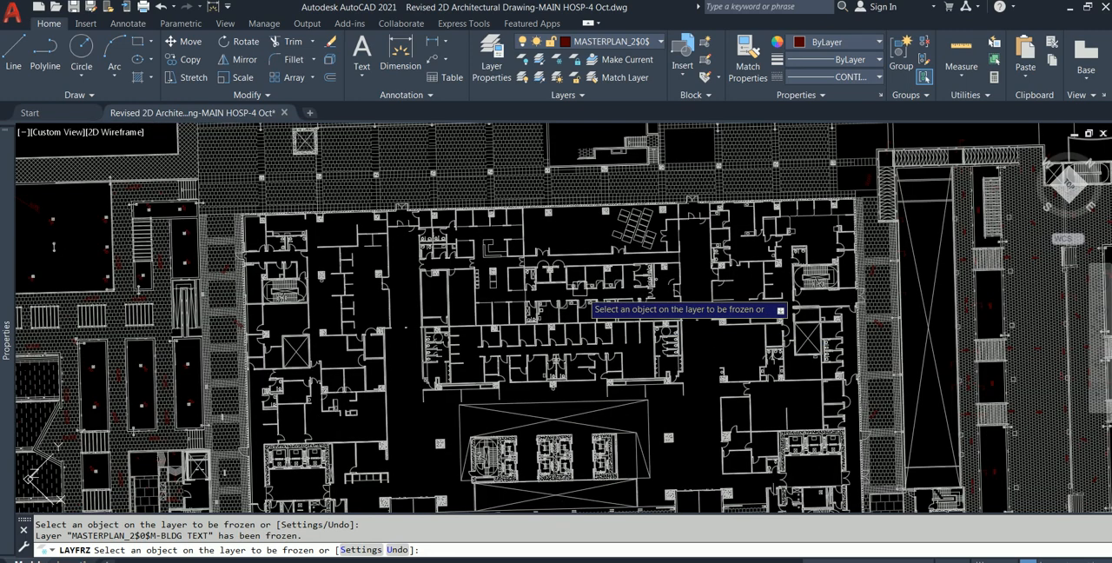
scroll(580, 198, "up", 4)
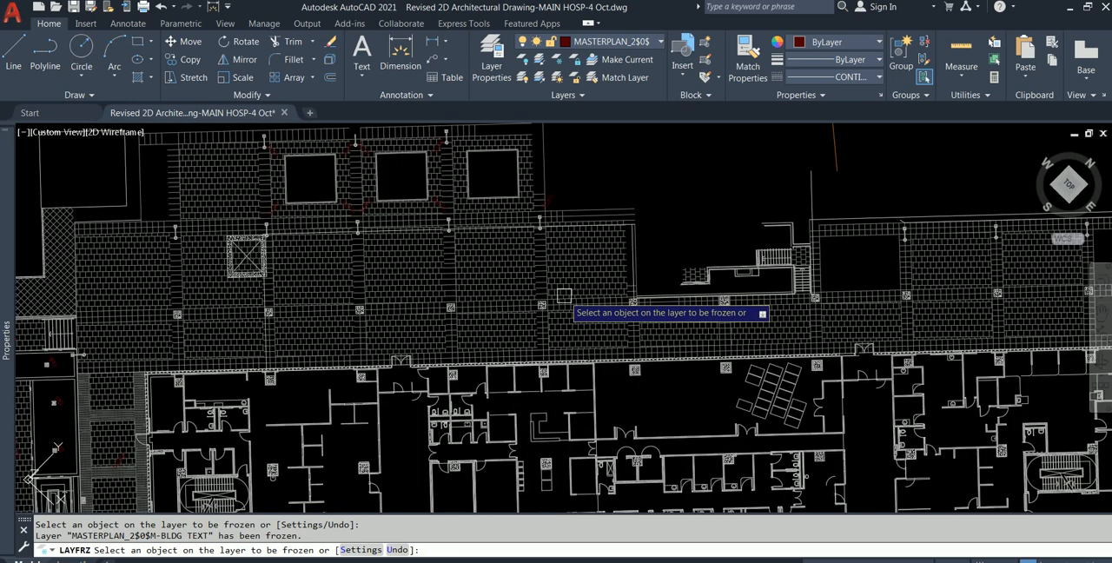
scroll(551, 272, "up", 2)
scroll(569, 265, "up", 2)
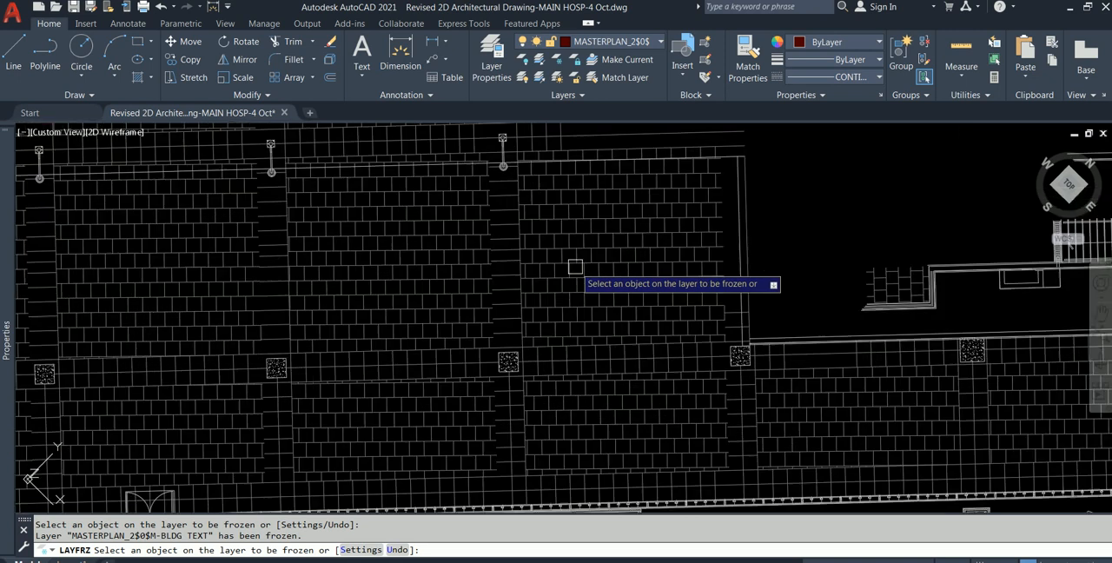
left_click(575, 269)
scroll(575, 270, "down", 6)
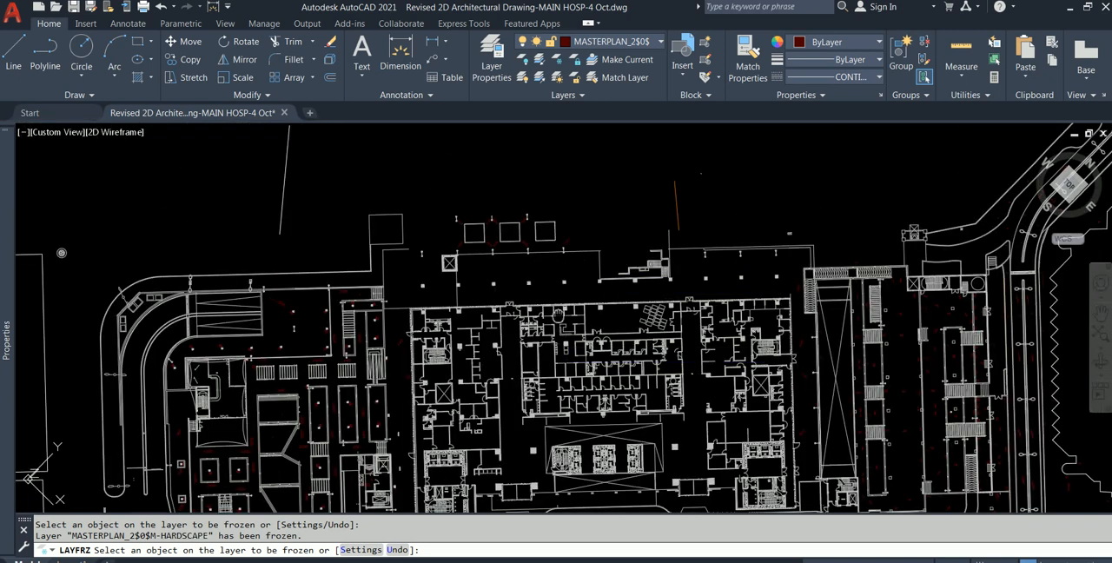
- Examine the hospital buildings and surrounding western site for remaining objects whose layers need freezing
scroll(544, 319, "up", 6)
scroll(545, 319, "down", 6)
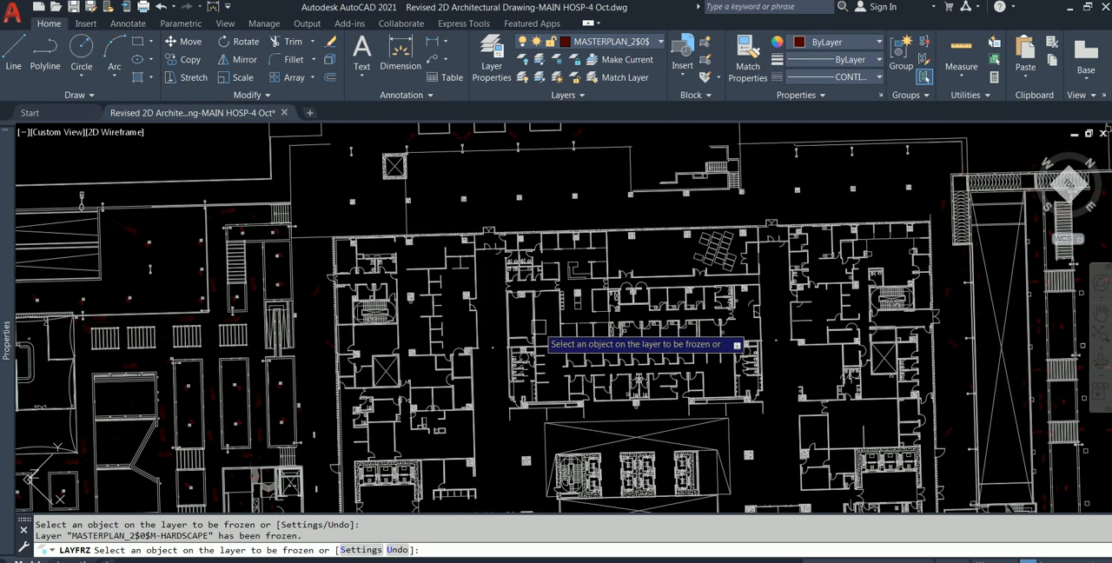
scroll(517, 339, "down", 2)
mouse_move(392, 482)
middle_mouse_down()
mouse_move(404, 321)
mouse_move(485, 335)
middle_mouse_up()
scroll(365, 341, "down", 2)
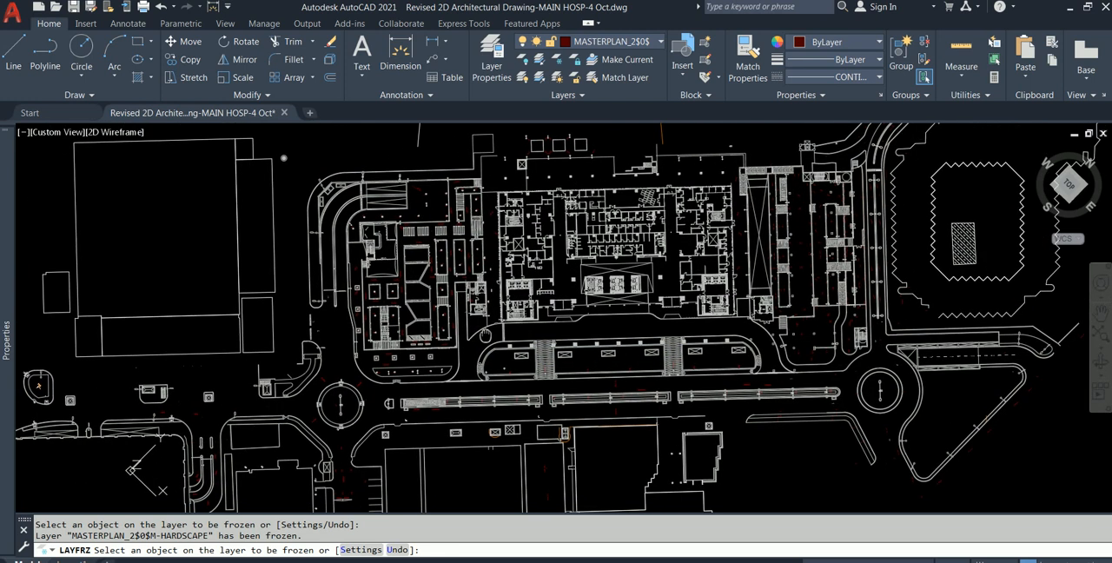
mouse_move(205, 265)
middle_mouse_down()
mouse_move(355, 258)
mouse_move(344, 278)
mouse_move(565, 277)
middle_mouse_up()
scroll(355, 258, "down", 2)
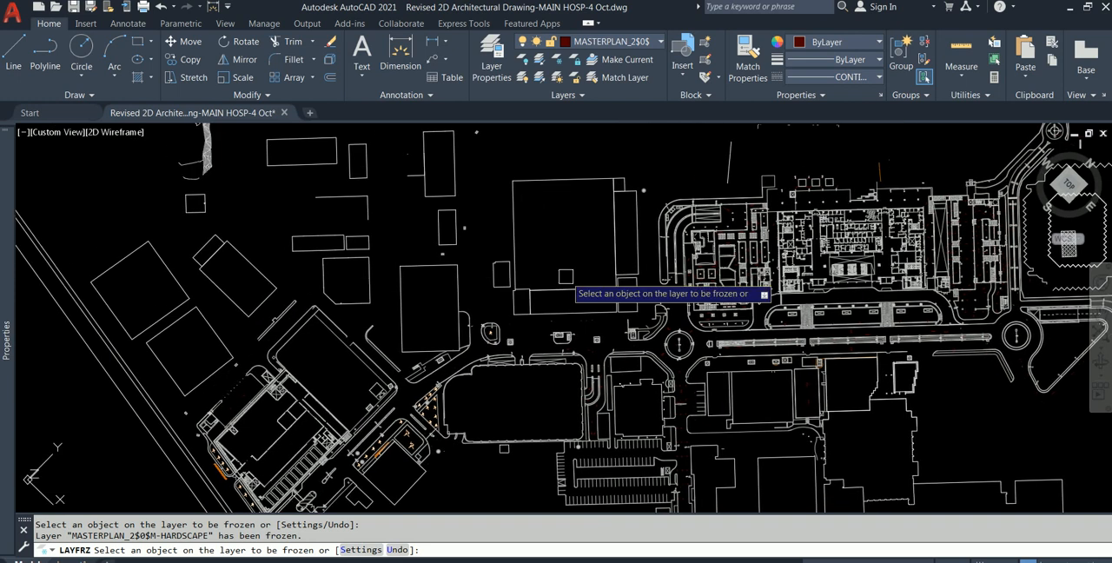
scroll(489, 315, "up", 2)
scroll(529, 310, "down", 2)
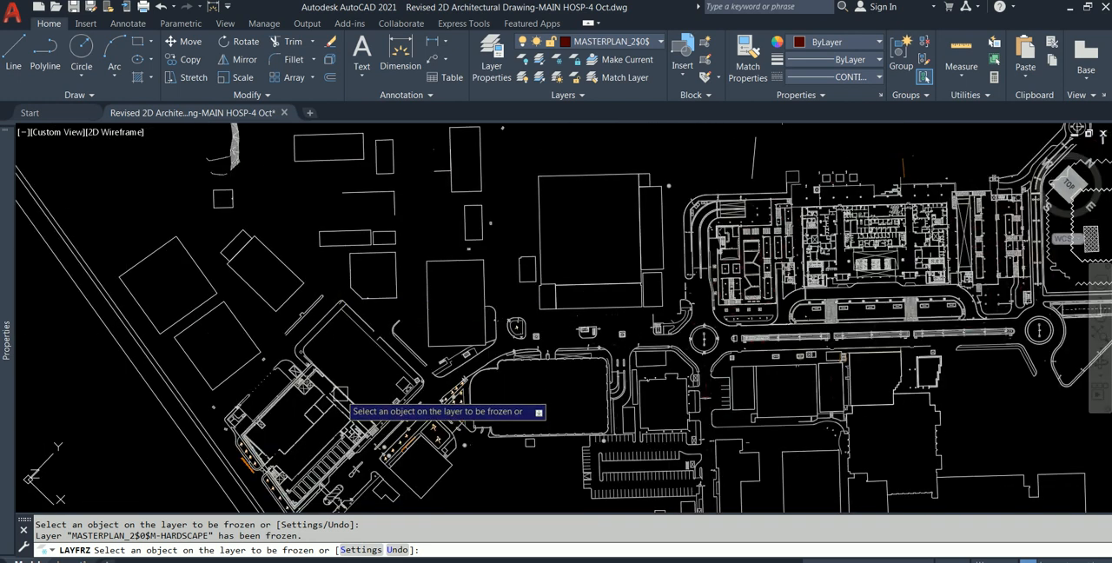
scroll(322, 343, "up", 4)
scroll(290, 342, "up", 3)
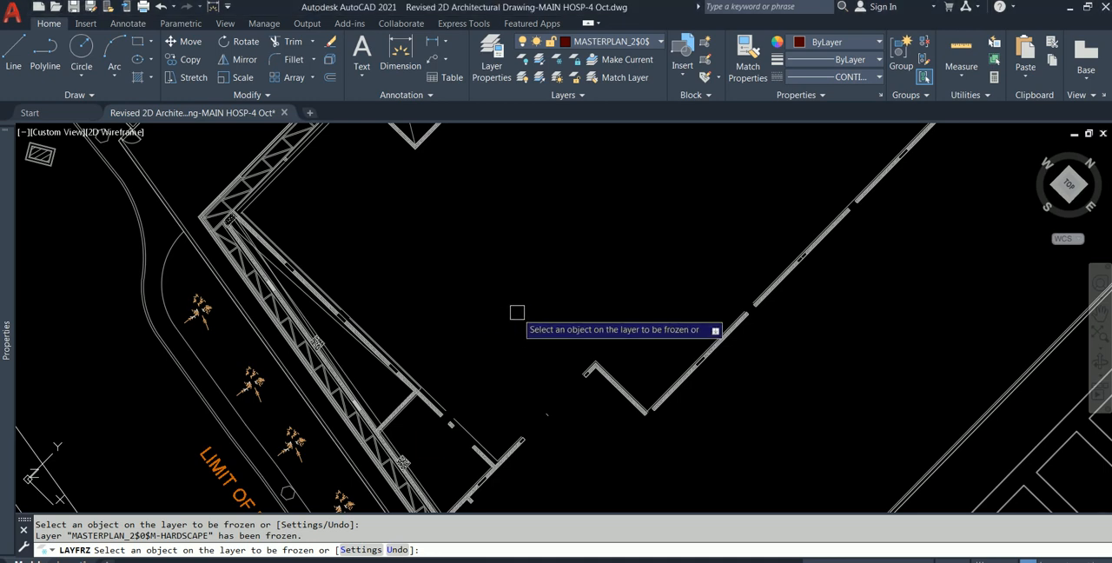
scroll(517, 312, "down", 3)
scroll(502, 250, "down", 5)
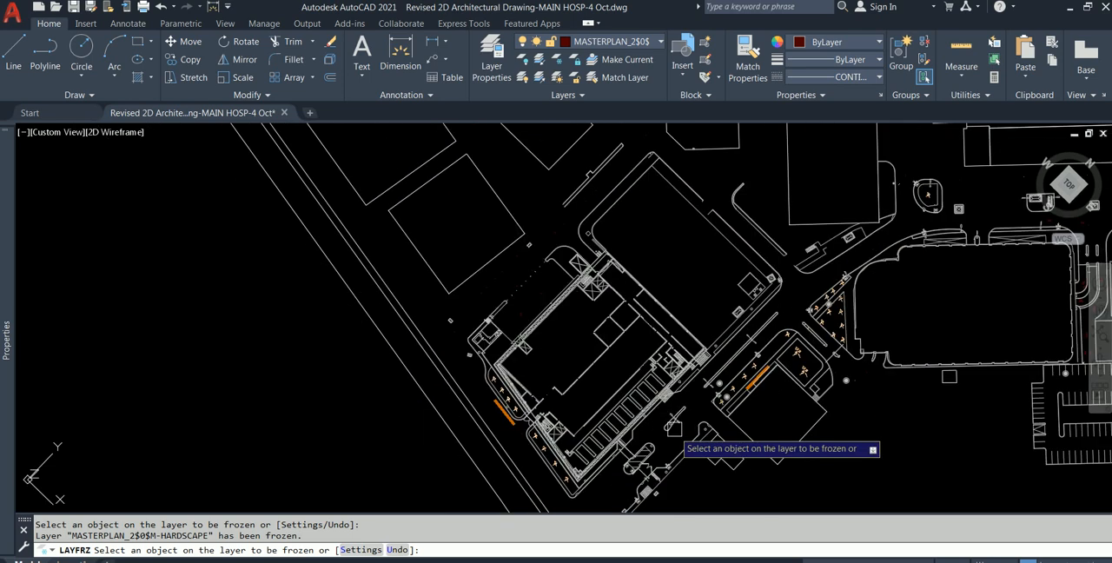
scroll(782, 425, "down", 5)
scroll(861, 346, "down", 2)
- Try to freeze the layer of the diagonal hatching in the southern building by picking it, and undo that freeze
mouse_move(917, 391)
middle_mouse_down()
mouse_move(684, 369)
mouse_move(631, 287)
mouse_move(635, 236)
middle_mouse_up()
scroll(667, 434, "up", 5)
middle_click_drag(779, 300, 643, 386)
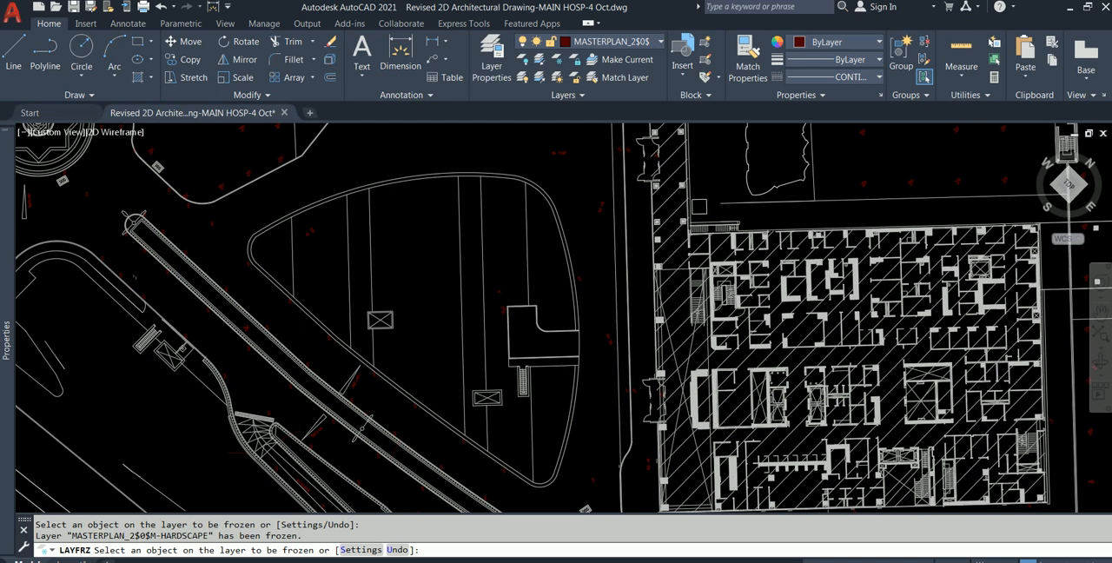
scroll(647, 382, "up", 4)
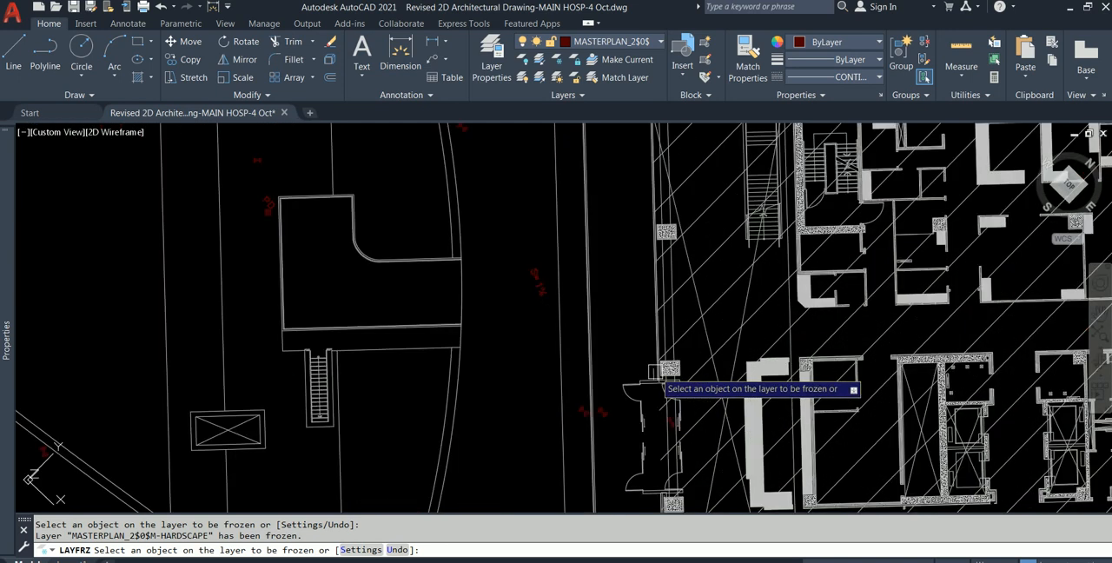
left_click(734, 285)
scroll(734, 287, "down", 5)
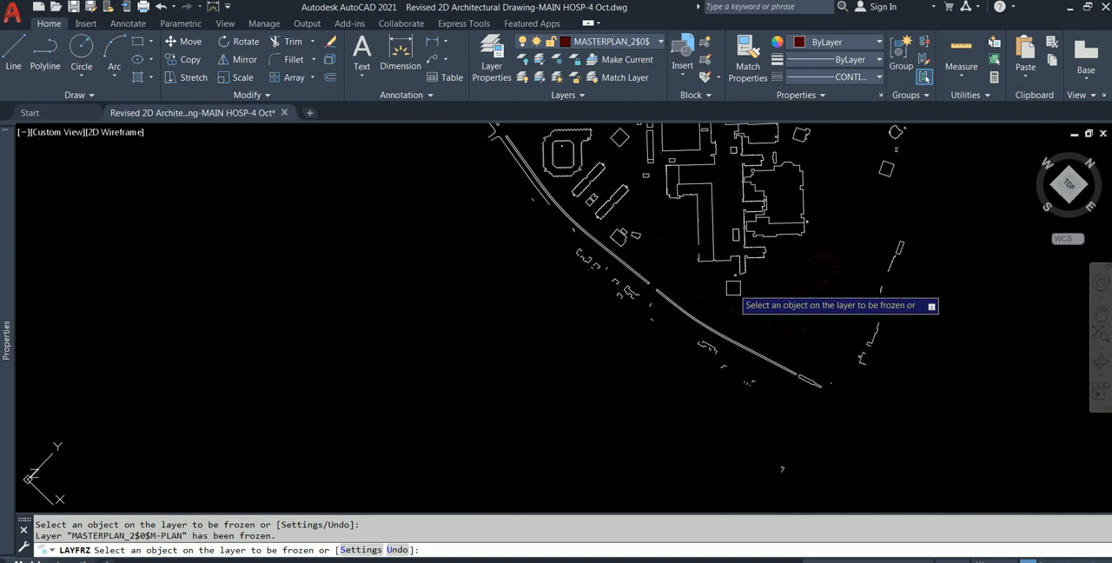
key("ctrl+z")
- Try to freeze another layer by picking an object near the car park north of the hospital blocks, and undo that freeze
scroll(738, 286, "up", 5)
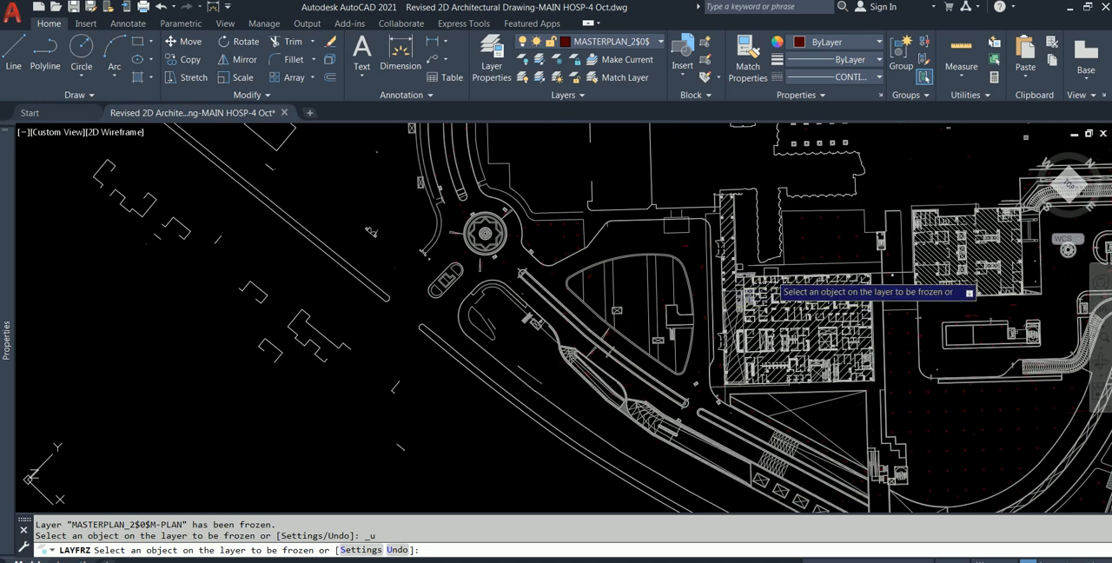
middle_click_drag(902, 322, 791, 502)
middle_click_drag(755, 287, 785, 492)
scroll(643, 205, "up", 6)
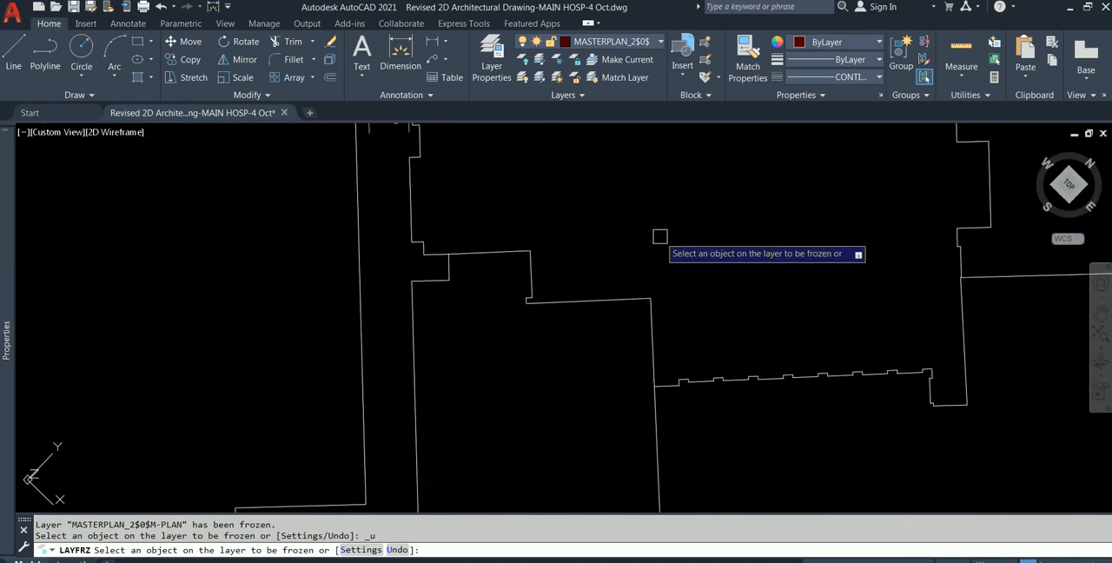
scroll(541, 299, "down", 6)
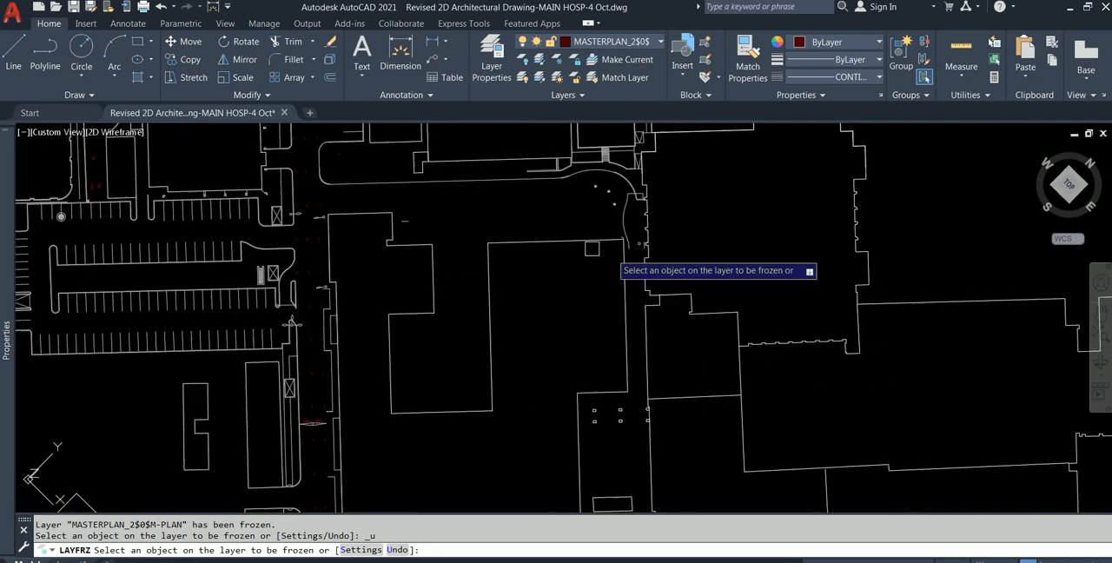
scroll(366, 196, "down", 2)
middle_click_drag(263, 219, 511, 230)
middle_click_drag(388, 271, 530, 278)
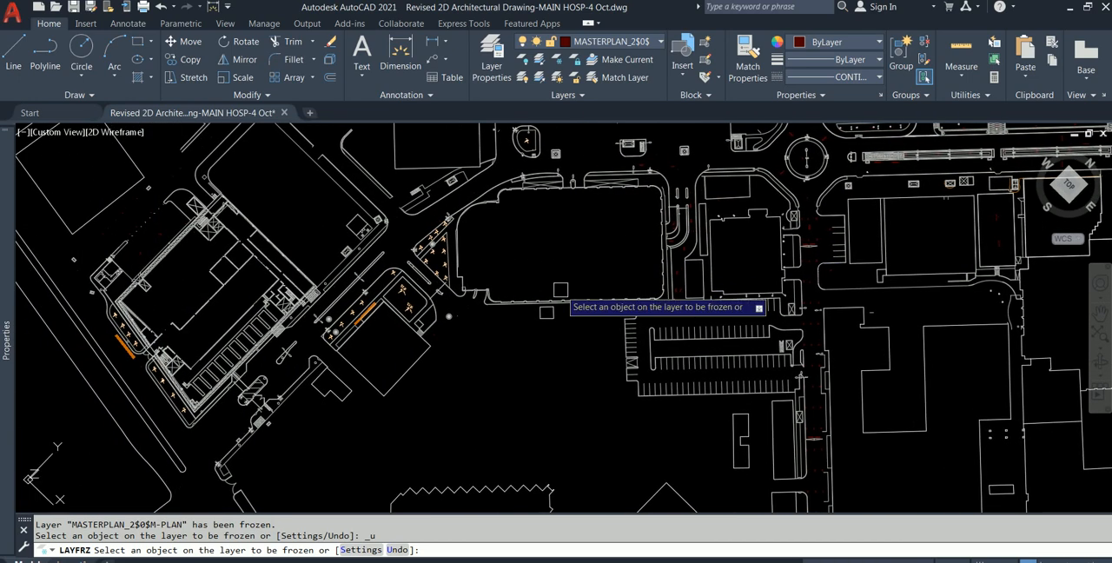
scroll(677, 333, "up", 4)
left_click(678, 305)
scroll(689, 326, "down", 6)
mouse_move(694, 325)
middle_mouse_down()
mouse_move(711, 202)
mouse_move(704, 311)
middle_mouse_up()
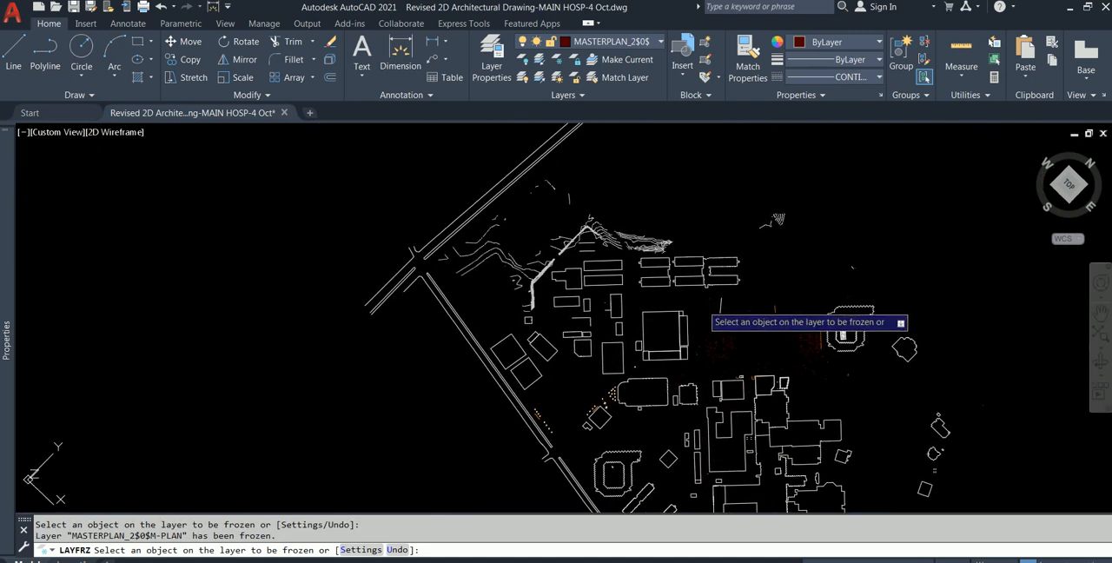
key("ctrl+z")
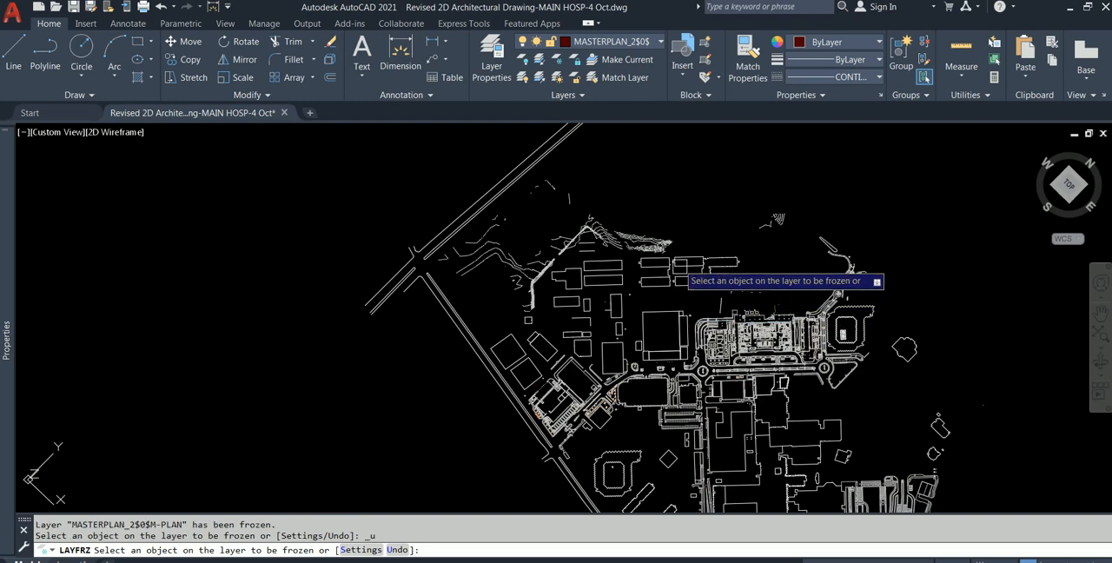
- Freeze the MASTERPLAN_2$0$M-MAJOR layer by picking a contour line at the northwest of the site
scroll(730, 324, "up", 4)
scroll(699, 293, "down", 3)
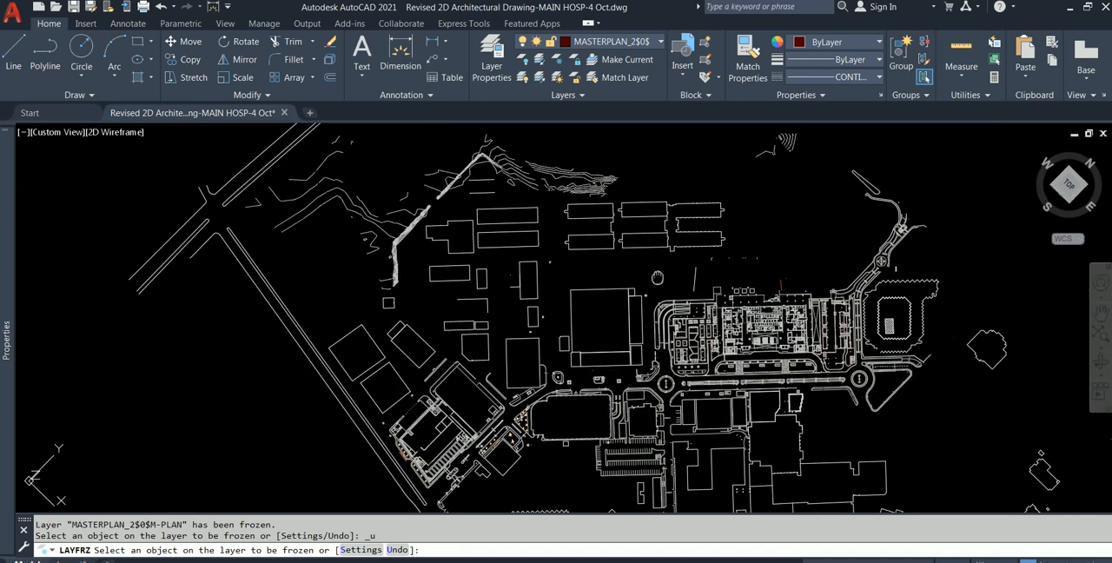
middle_click_drag(703, 293, 738, 317)
scroll(379, 241, "up", 3)
left_click(383, 245)
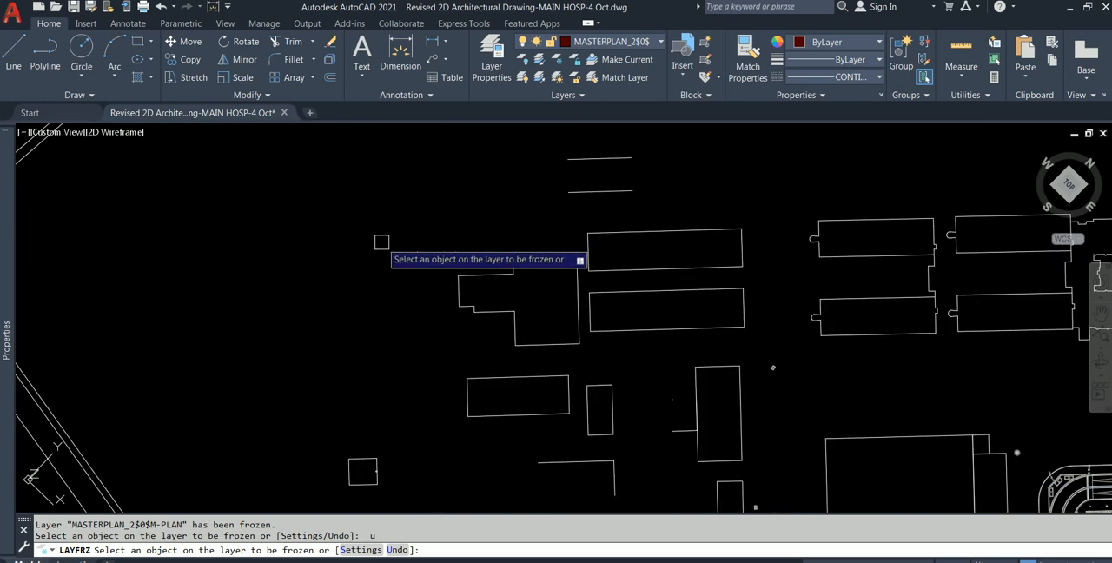
- Examine the whole site and the stairs, pergolas and drains west of the northern hospital building for unneeded objects
scroll(383, 247, "down", 4)
middle_click_drag(689, 313, 709, 264)
scroll(629, 267, "up", 6)
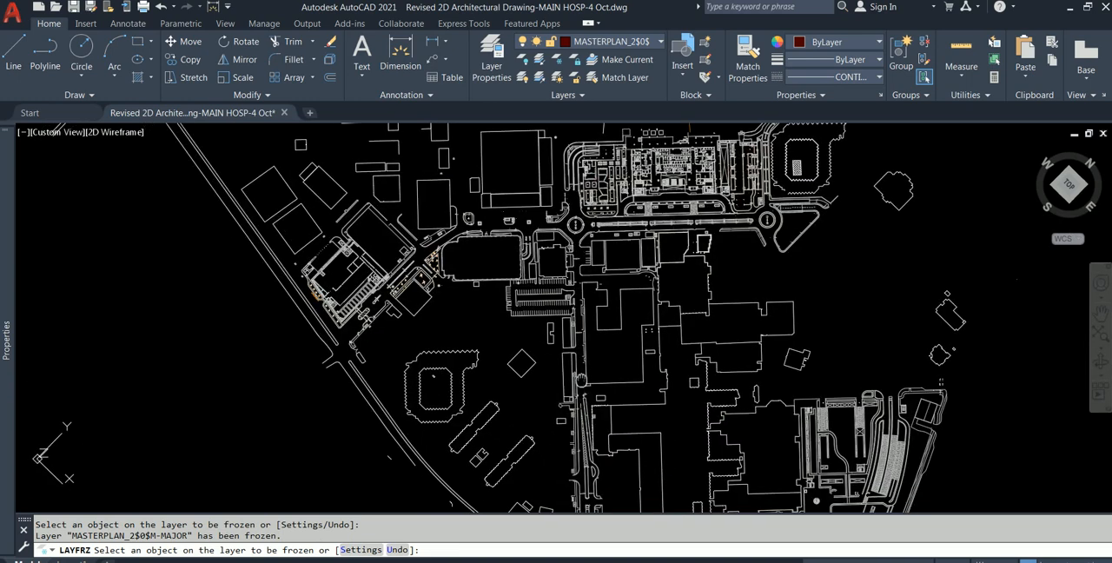
scroll(551, 388, "down", 6)
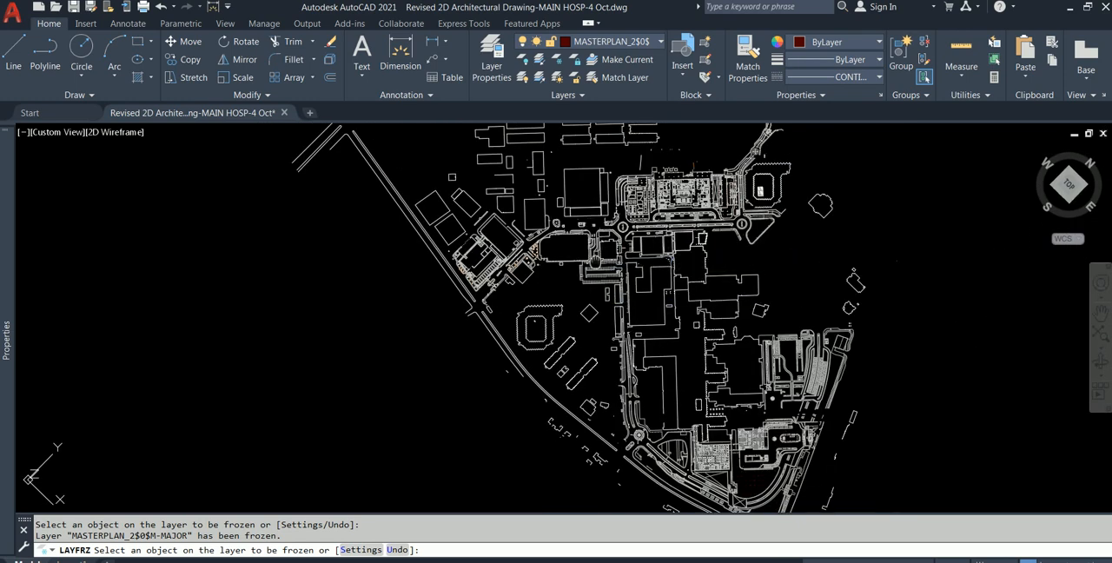
scroll(677, 231, "up", 5)
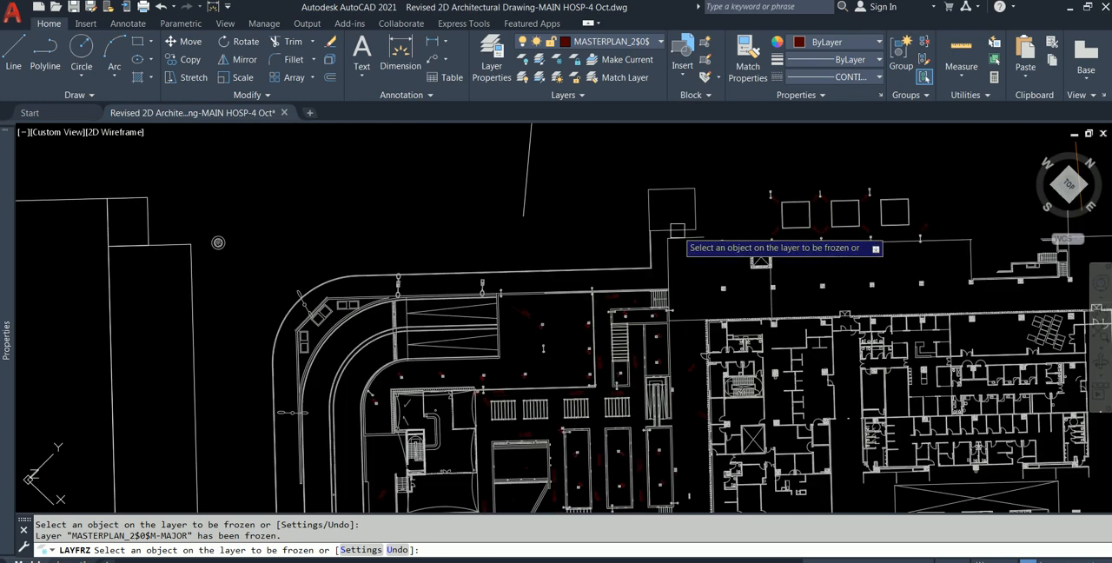
scroll(654, 283, "up", 3)
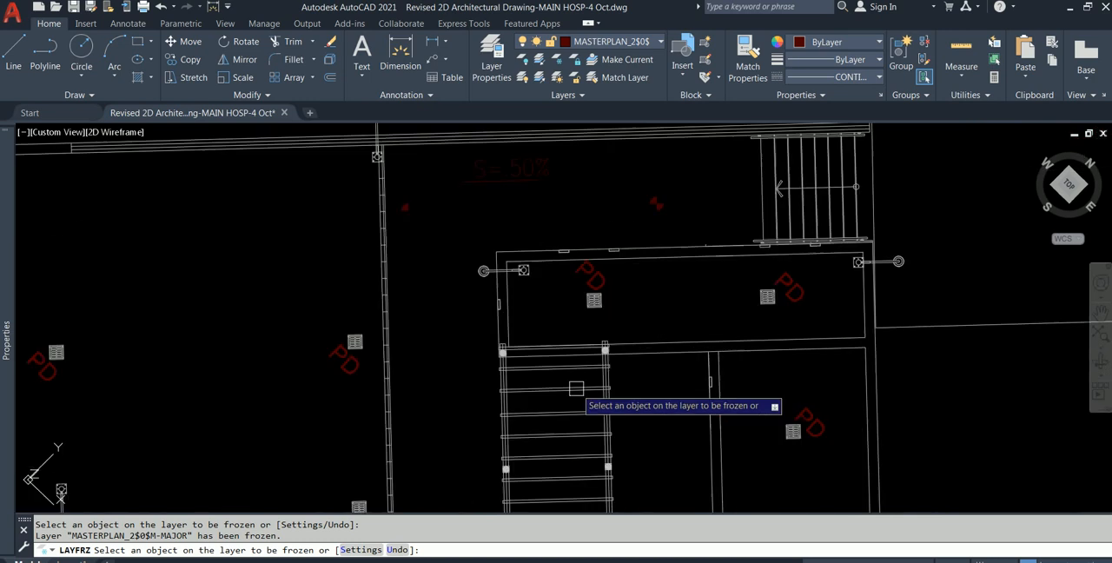
middle_click_drag(593, 386, 591, 280)
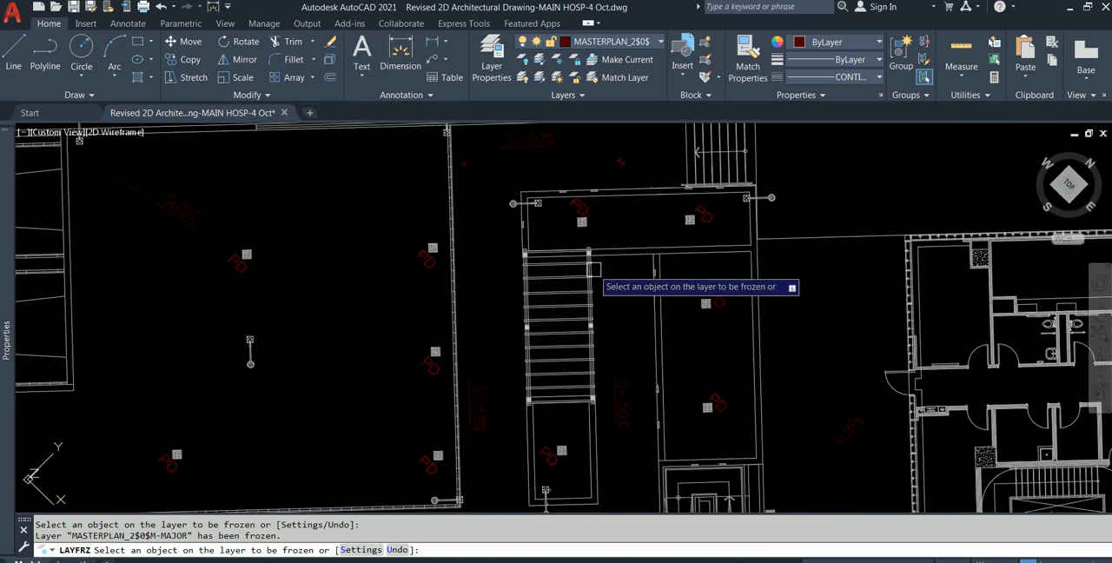
scroll(599, 284, "up", 2)
scroll(608, 299, "down", 5)
scroll(622, 336, "down", 5)
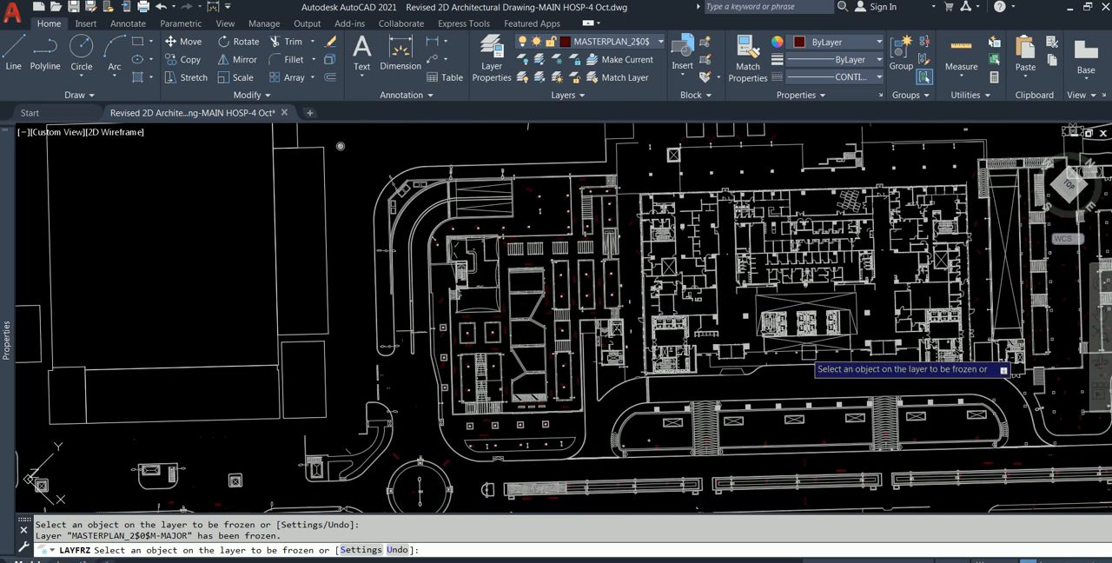
- Examine the lift cores and staircase inside the northern hospital building for unneeded detail
scroll(804, 352, "up", 6)
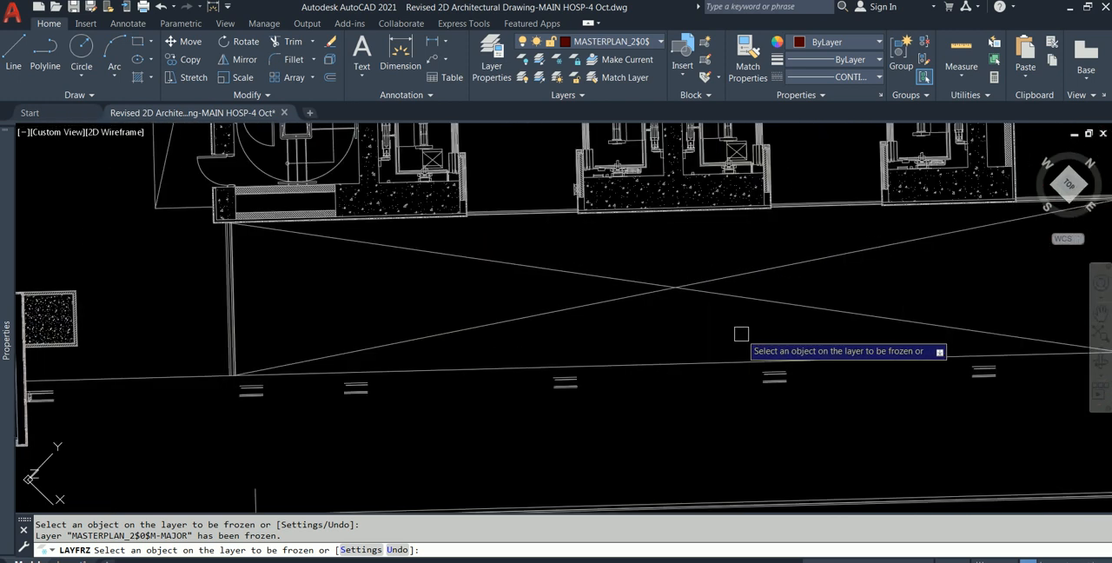
scroll(770, 327, "down", 3)
scroll(721, 261, "up", 6)
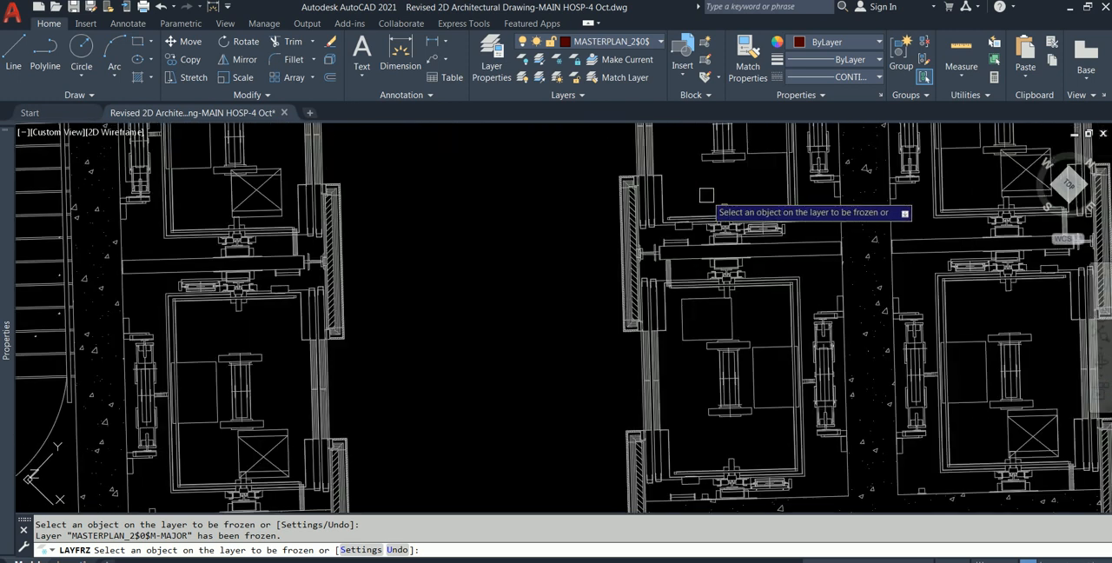
scroll(706, 195, "down", 2)
scroll(710, 195, "down", 2)
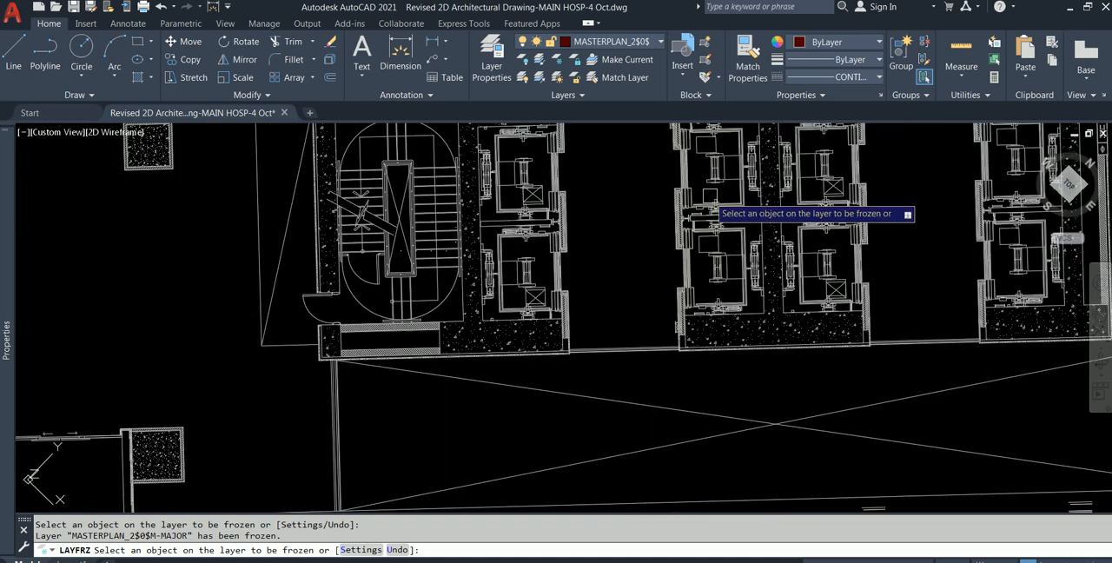
scroll(499, 207, "up", 4)
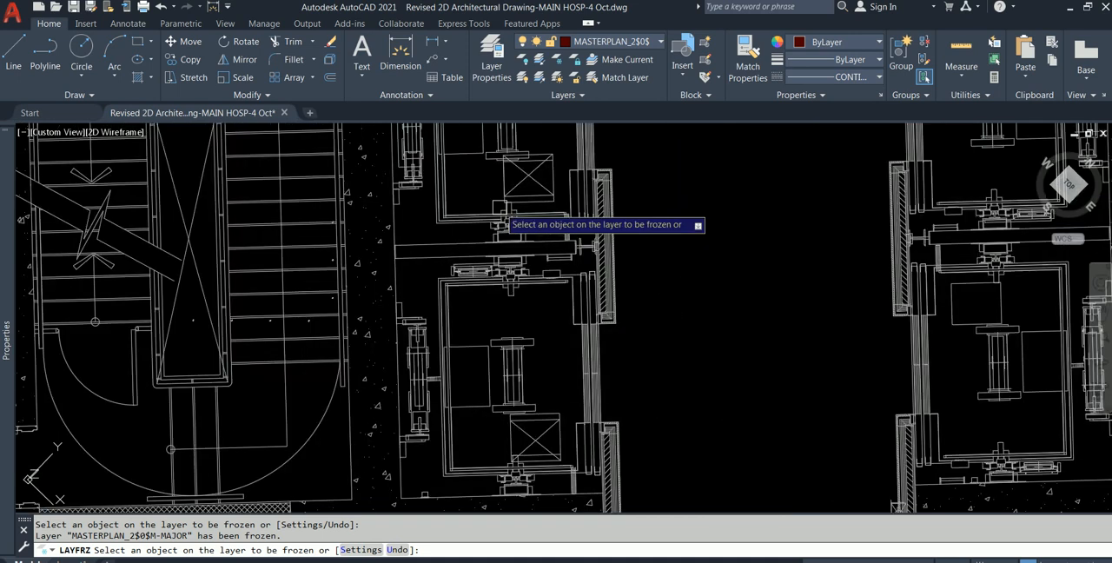
scroll(578, 352, "up", 2)
scroll(480, 351, "down", 2)
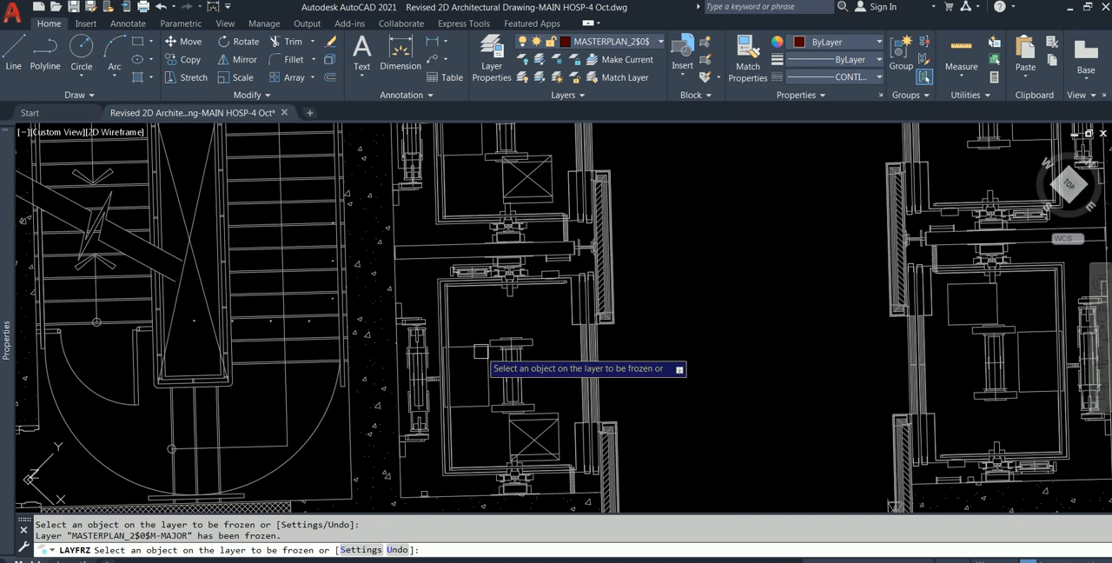
scroll(480, 351, "down", 3)
scroll(616, 327, "up", 4)
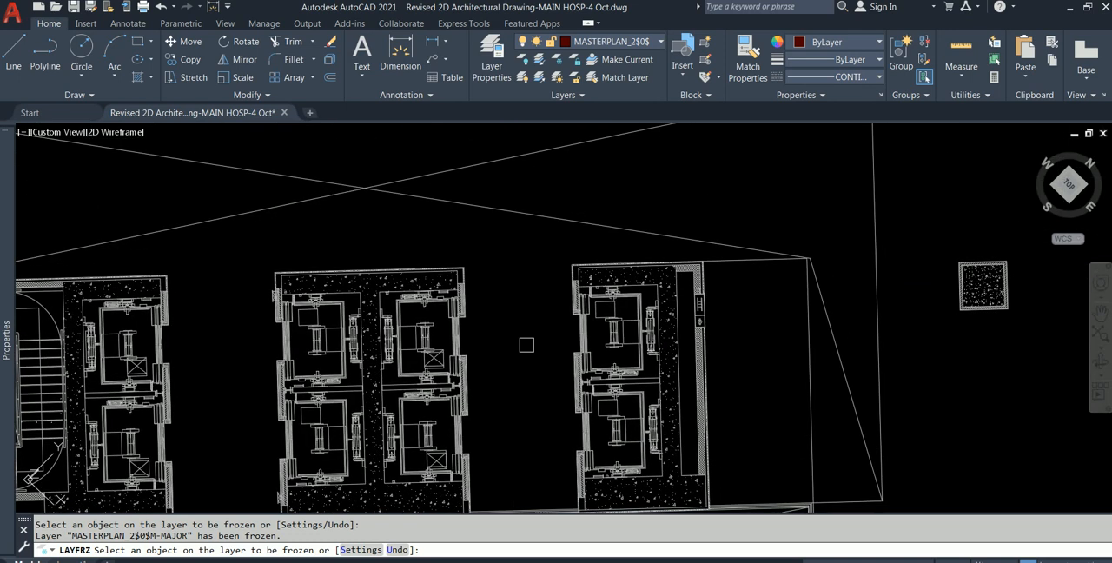
- Try to freeze the layer of the lift core detail by picking it in the northern building, and undo that freeze
scroll(527, 345, "down", 3)
scroll(666, 346, "up", 5)
scroll(662, 348, "up", 2)
scroll(666, 339, "down", 2)
left_click(668, 336)
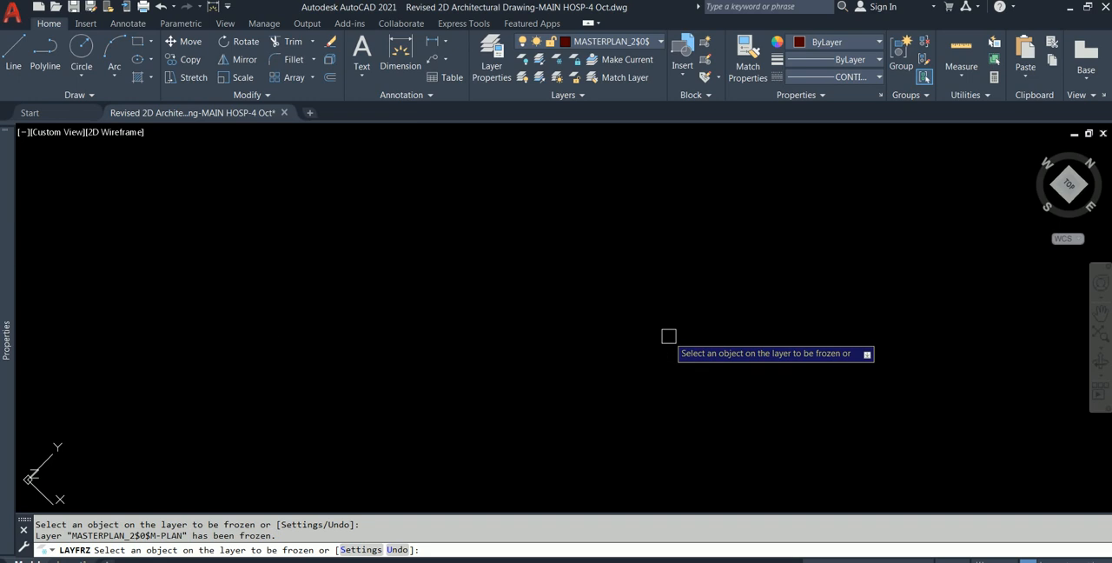
scroll(668, 336, "down", 4)
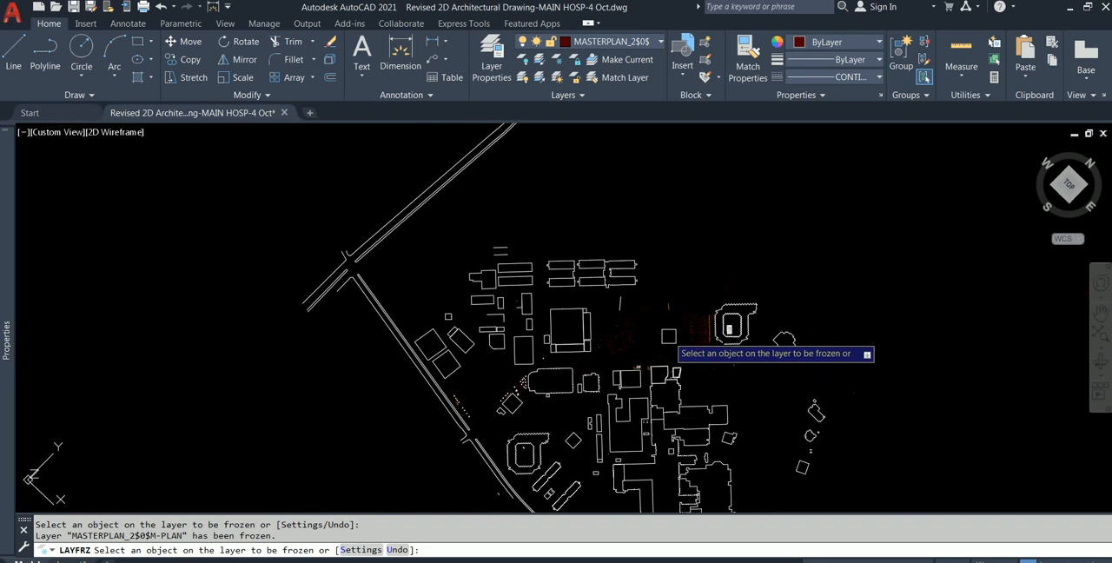
key("ctrl+z")
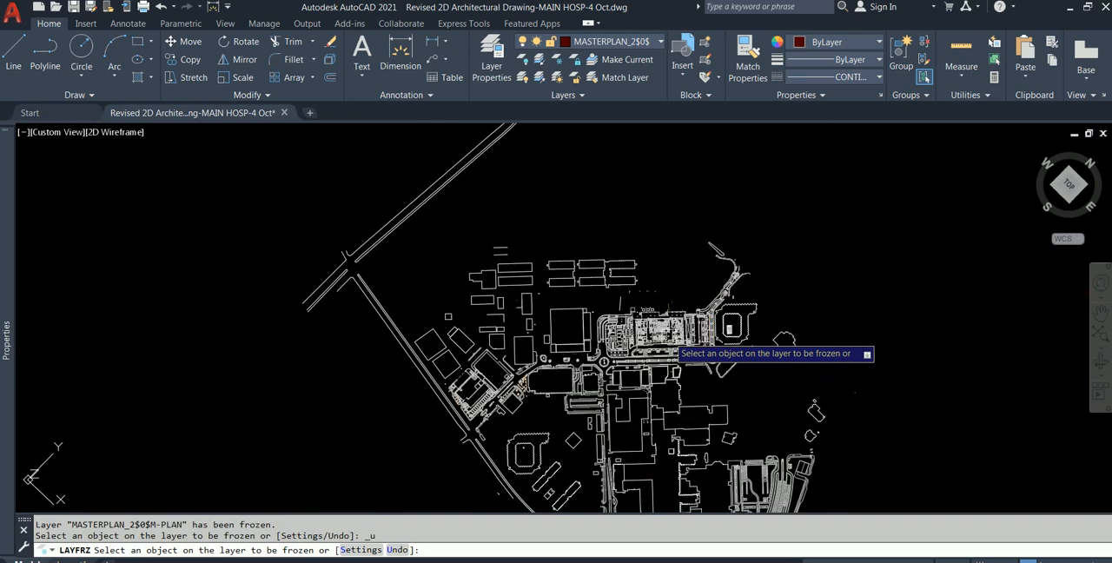
- Review the remaining site layout, end freezing by object pick, and open the Layer Properties Manager
middle_click_drag(563, 235, 537, 172)
scroll(644, 425, "up", 4)
middle_click_drag(644, 433, 638, 323)
scroll(640, 335, "up", 2)
scroll(641, 389, "down", 4)
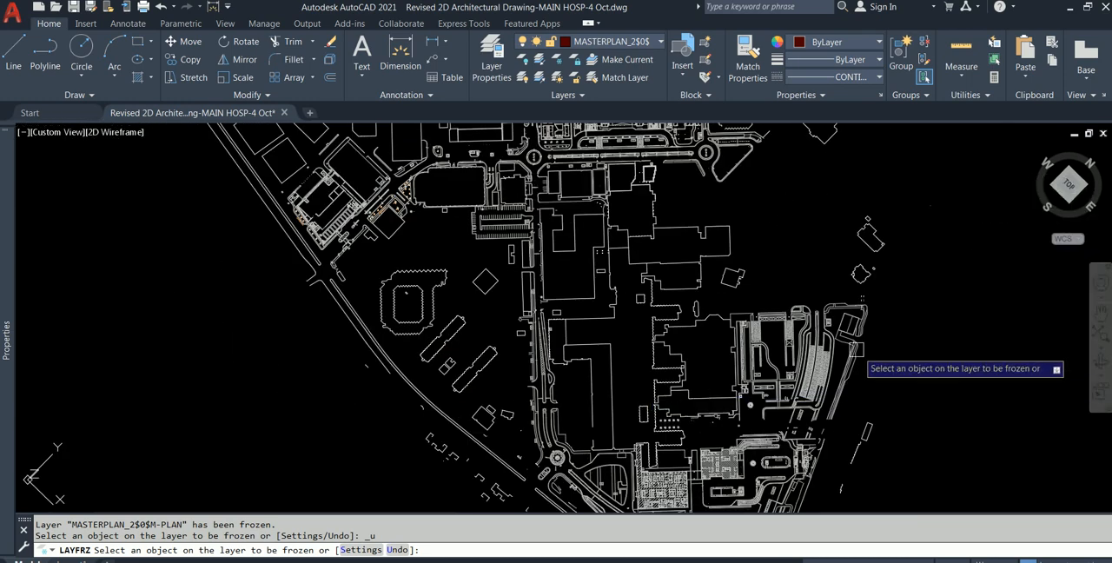
scroll(855, 348, "down", 4)
middle_click_drag(797, 276, 799, 332)
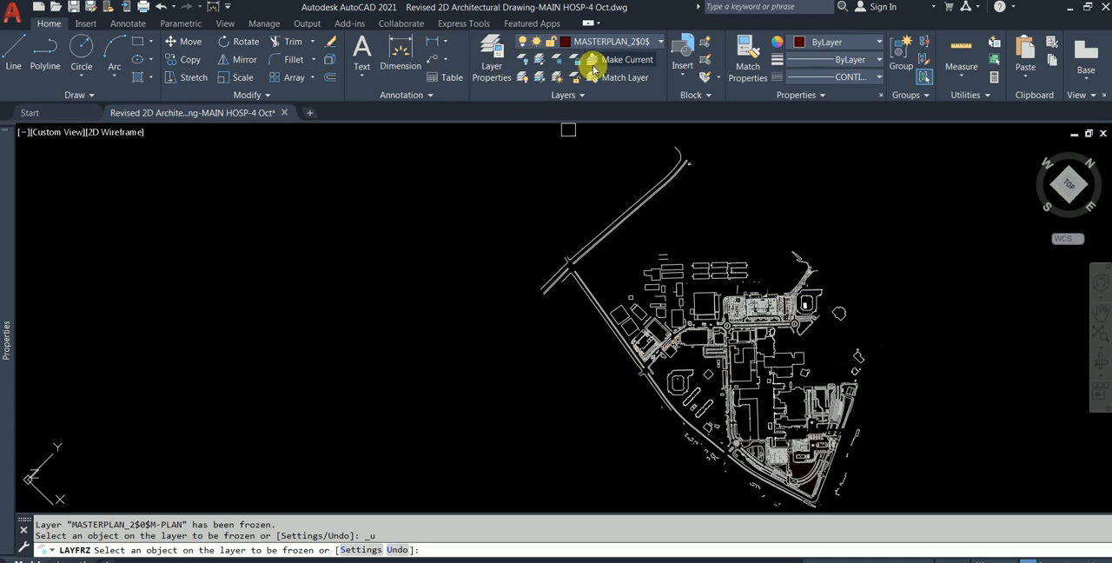
left_click(495, 57)
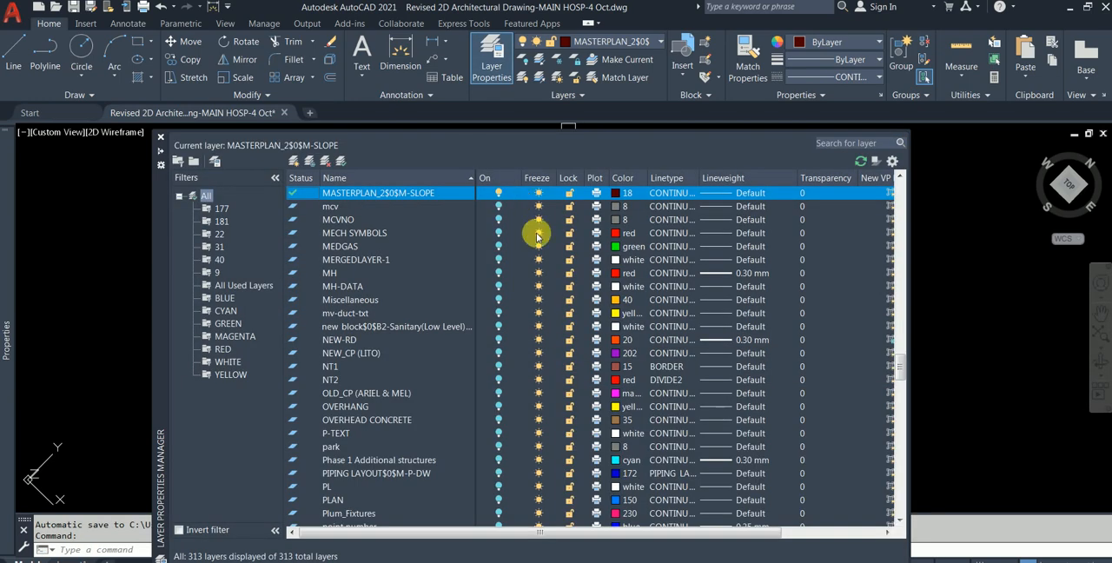
- Thaw the MASTERPLAN_2$0$M-BLDG TEXT and MASTERPLAN_2$0$M-PLAN-BG layers and close the layer manager
scroll(550, 255, "up", 3)
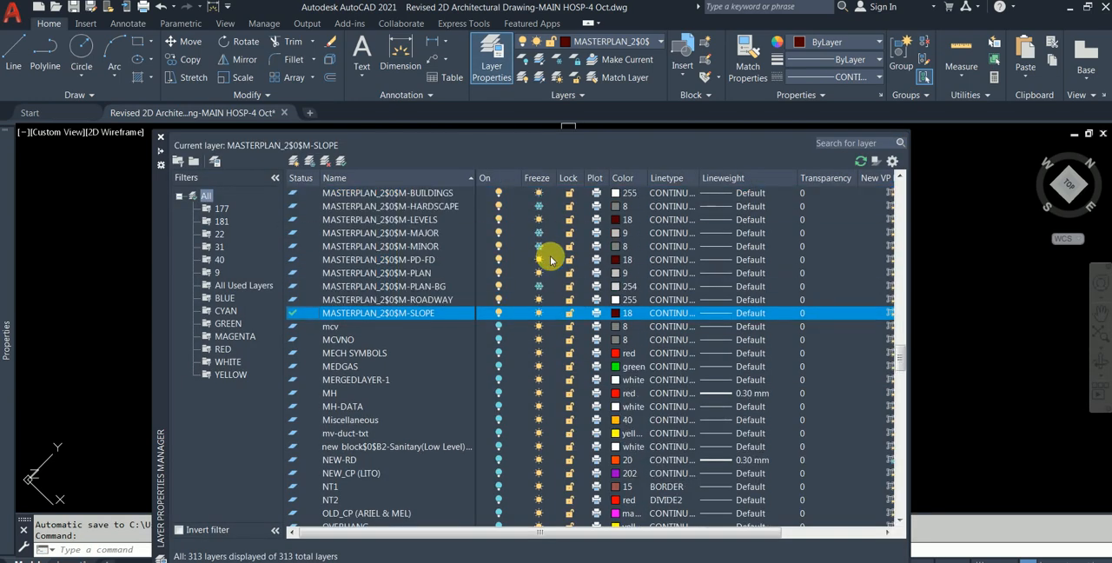
scroll(549, 259, "up", 1)
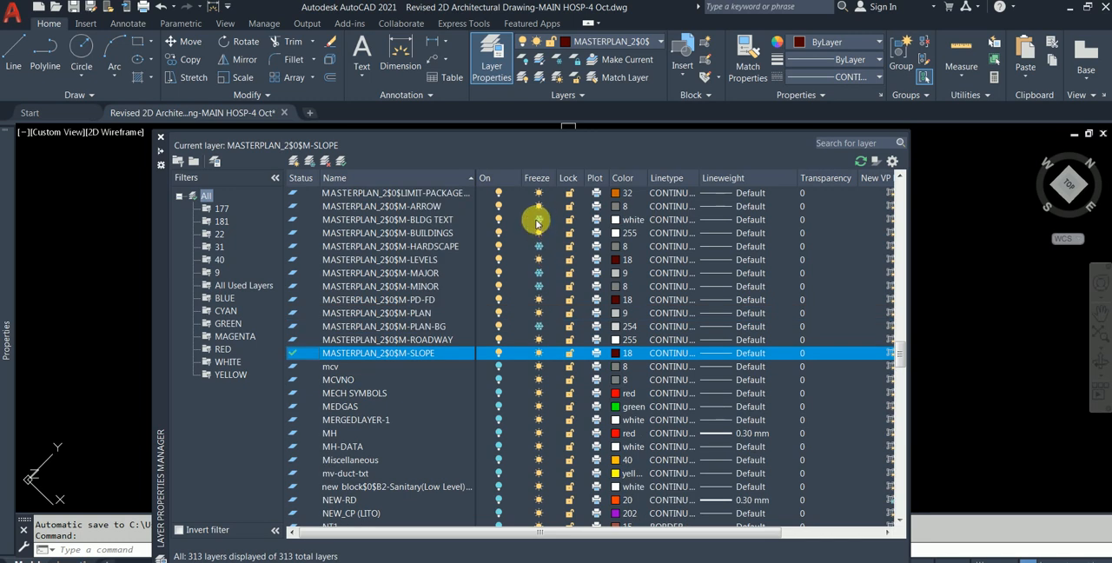
left_click(537, 219)
scroll(556, 255, "up", 1)
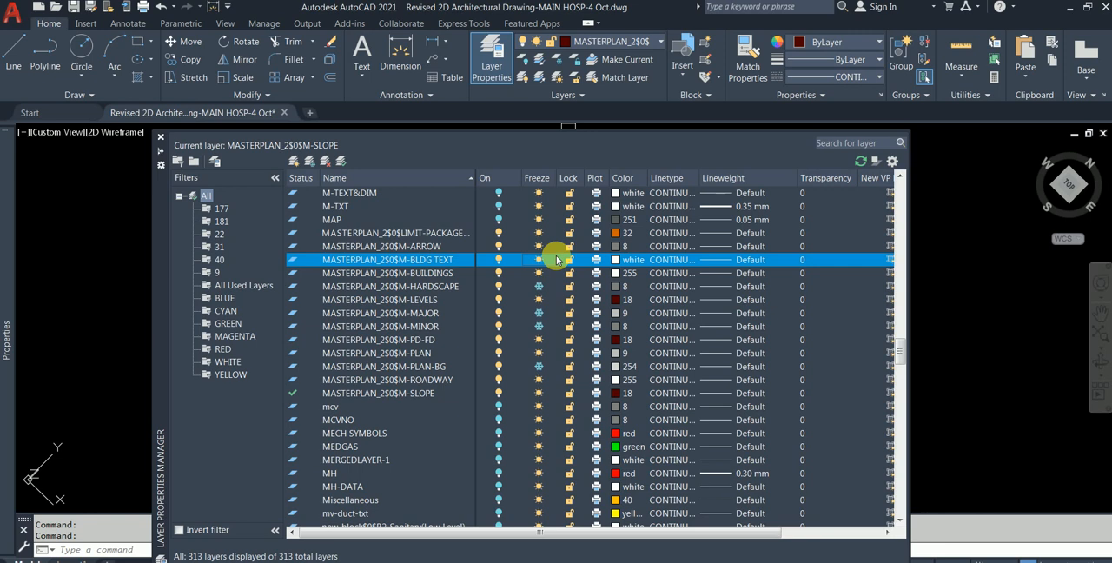
left_click(540, 365)
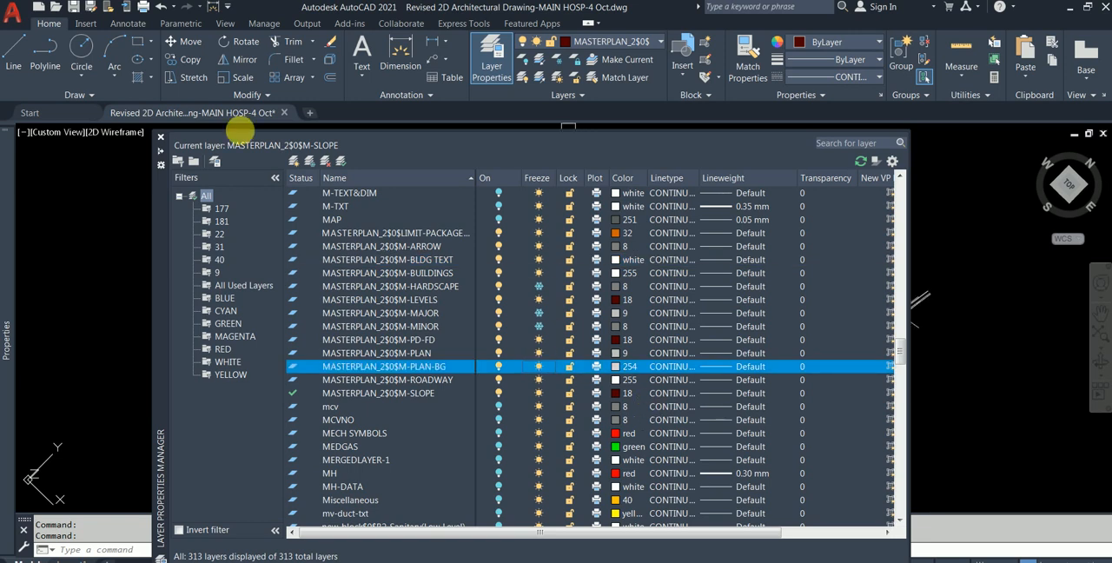
left_click(160, 139)
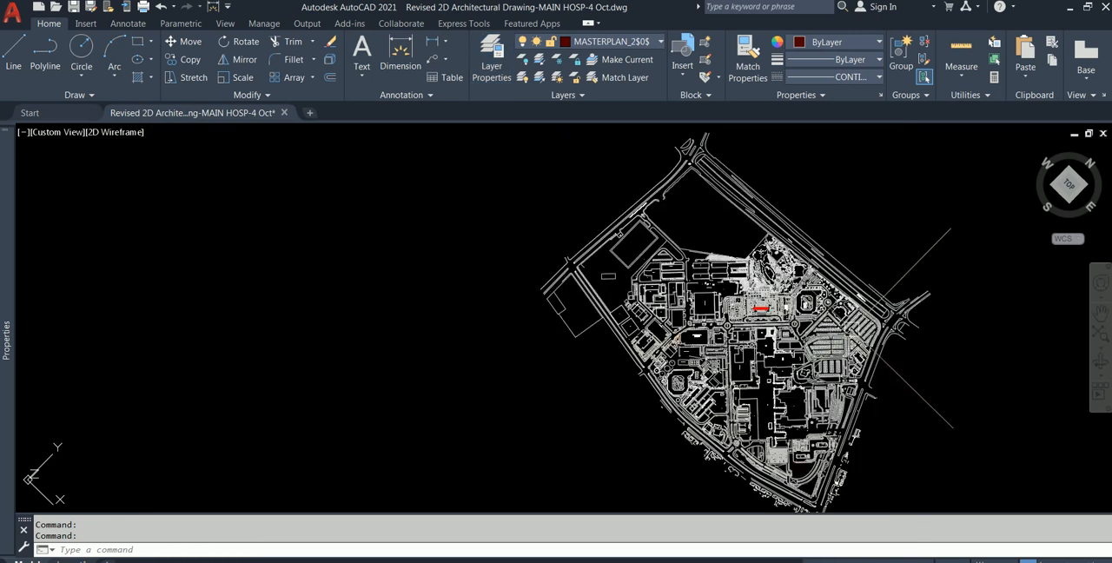
- Freeze the layer of the hillside contour lines by picking one of them north of the KACC building
scroll(847, 333, "up", 8)
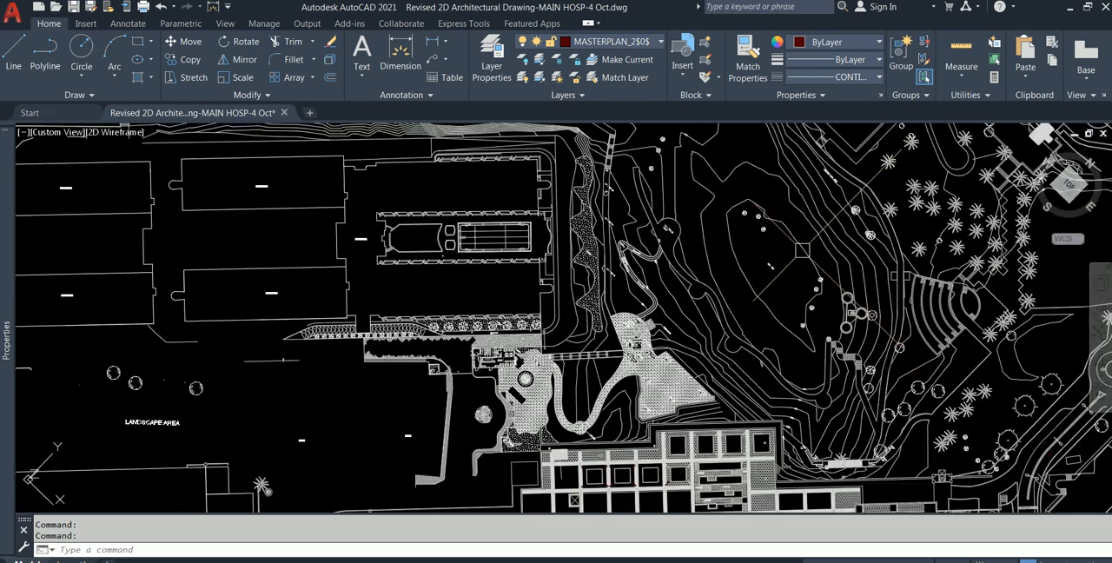
scroll(802, 250, "up", 2)
left_click(804, 251)
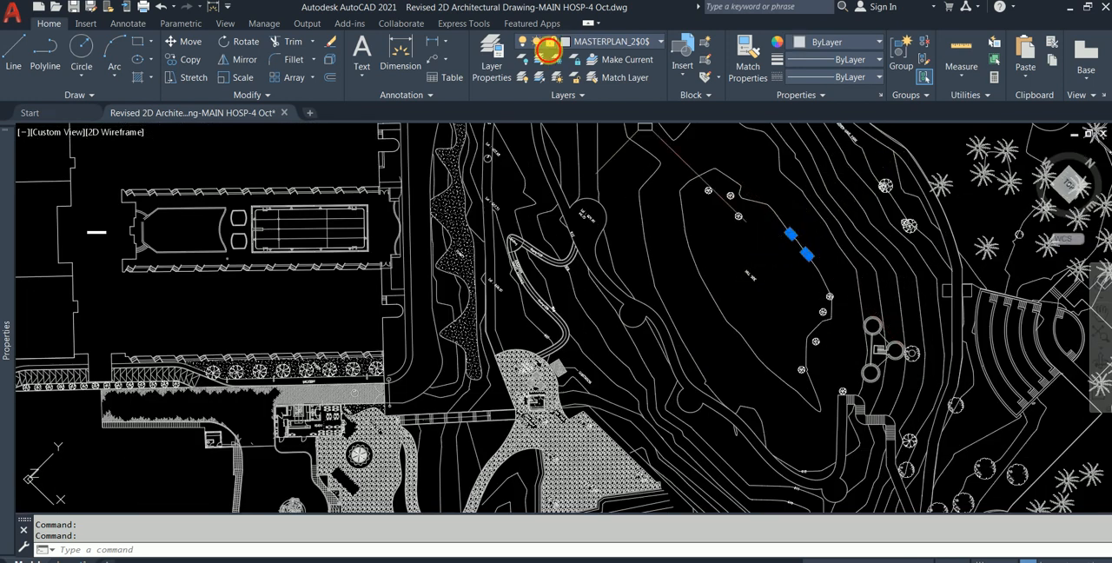
left_click(562, 65)
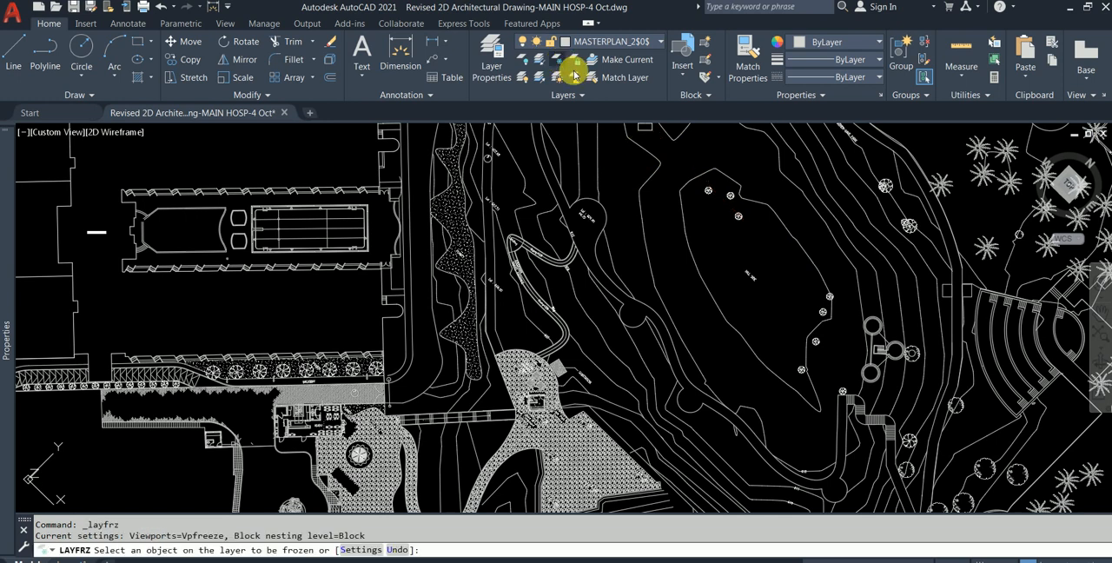
scroll(750, 195, "up", 2)
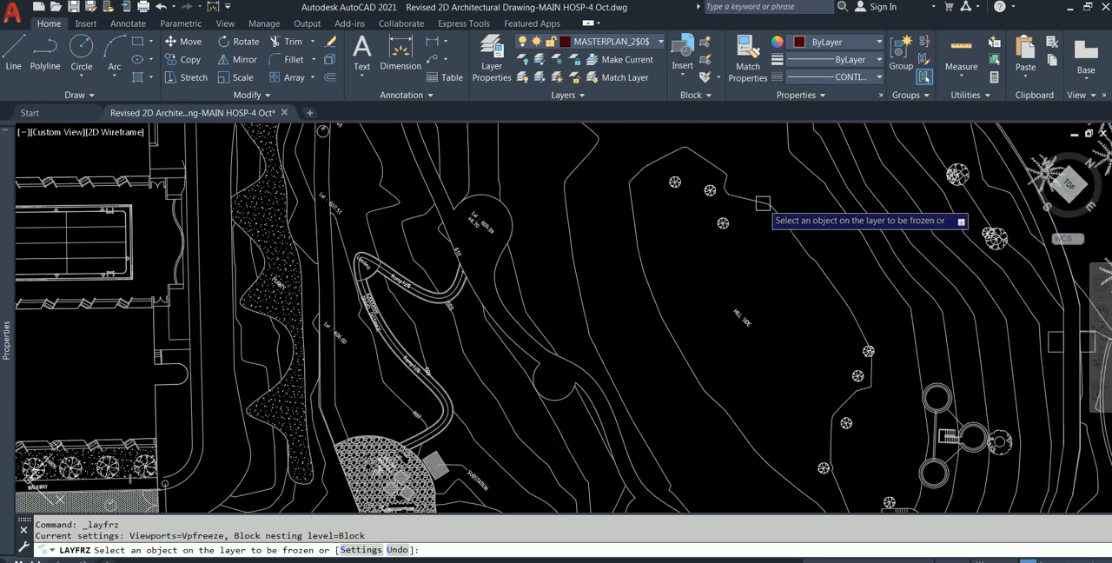
scroll(695, 191, "up", 2)
left_click(726, 184)
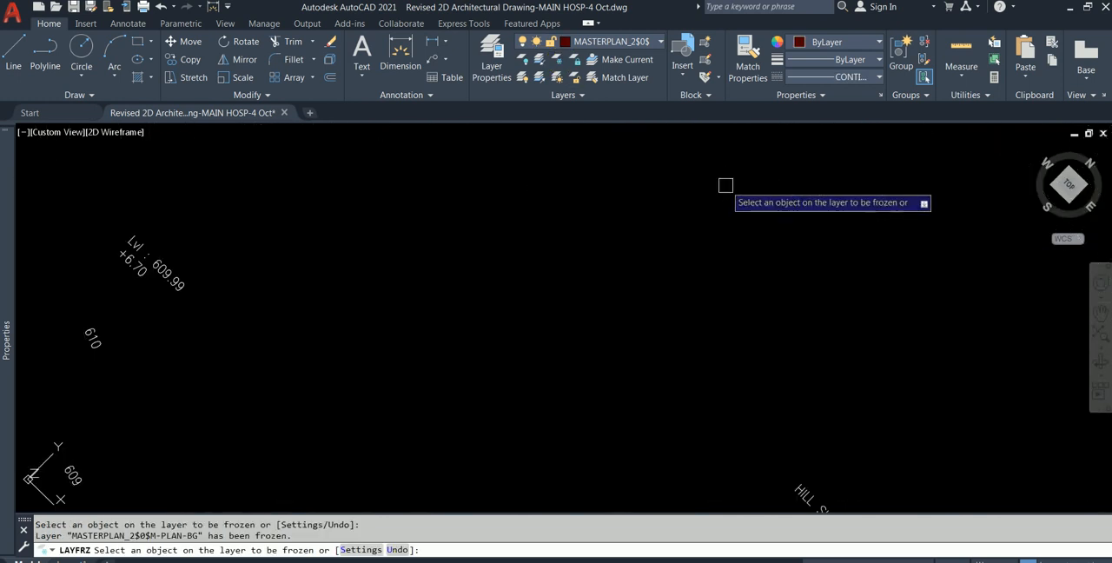
- Examine the remaining site layout around the KACC building, the main gate roundabout and the multi-storey parking for unneeded objects
scroll(725, 184, "down", 5)
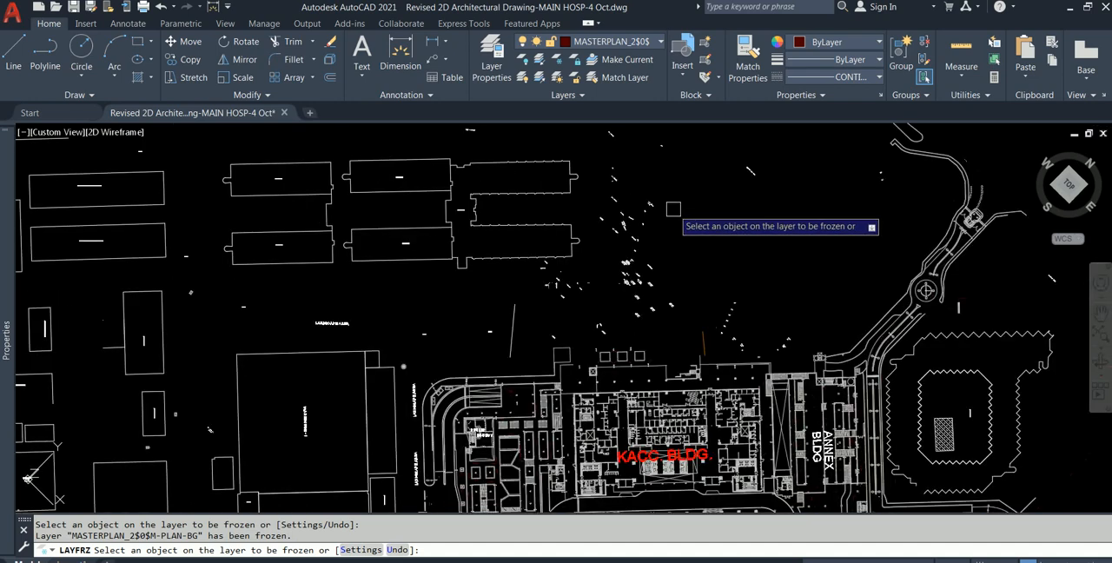
scroll(655, 236, "down", 2)
scroll(656, 236, "up", 2)
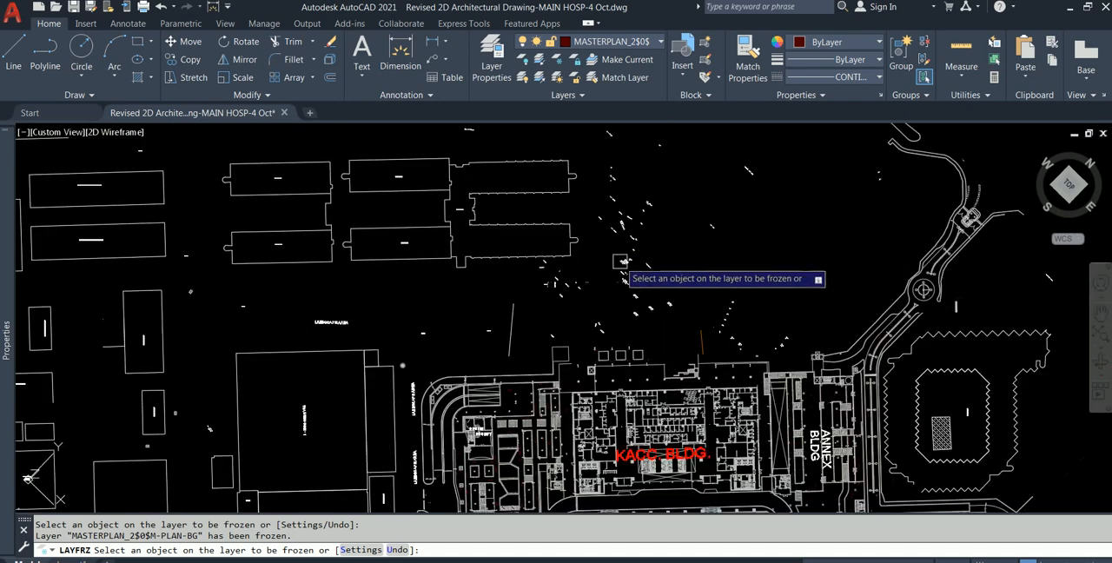
scroll(619, 261, "down", 3)
mouse_move(486, 350)
middle_mouse_down()
mouse_move(454, 221)
mouse_move(455, 144)
middle_mouse_up()
middle_click_drag(533, 420, 510, 310)
scroll(599, 339, "up", 3)
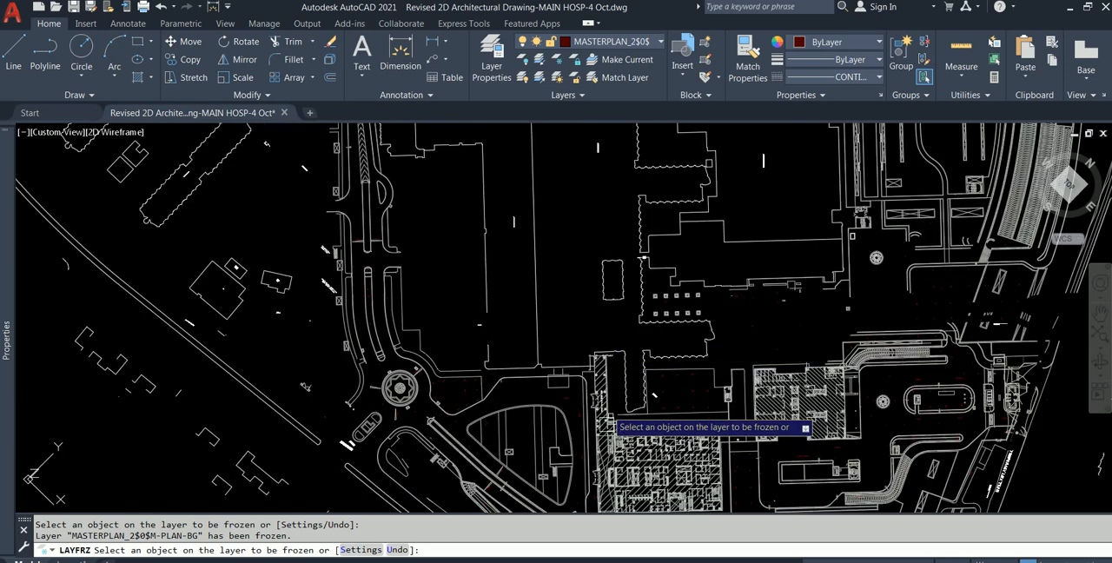
scroll(608, 430, "up", 2)
scroll(607, 431, "down", 4)
scroll(445, 350, "up", 4)
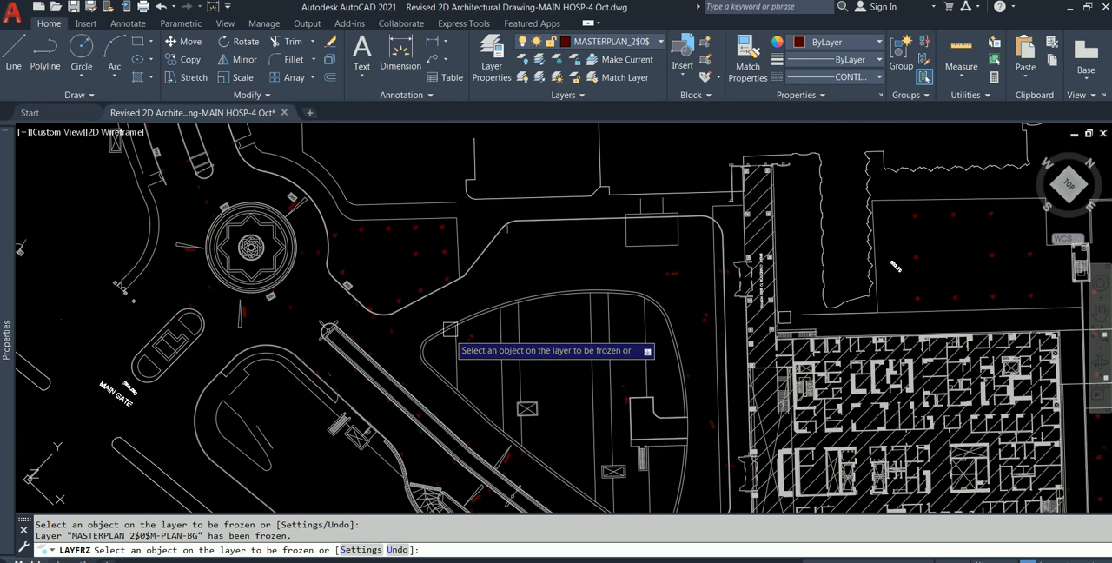
middle_click_drag(398, 135, 531, 451)
scroll(528, 447, "down", 4)
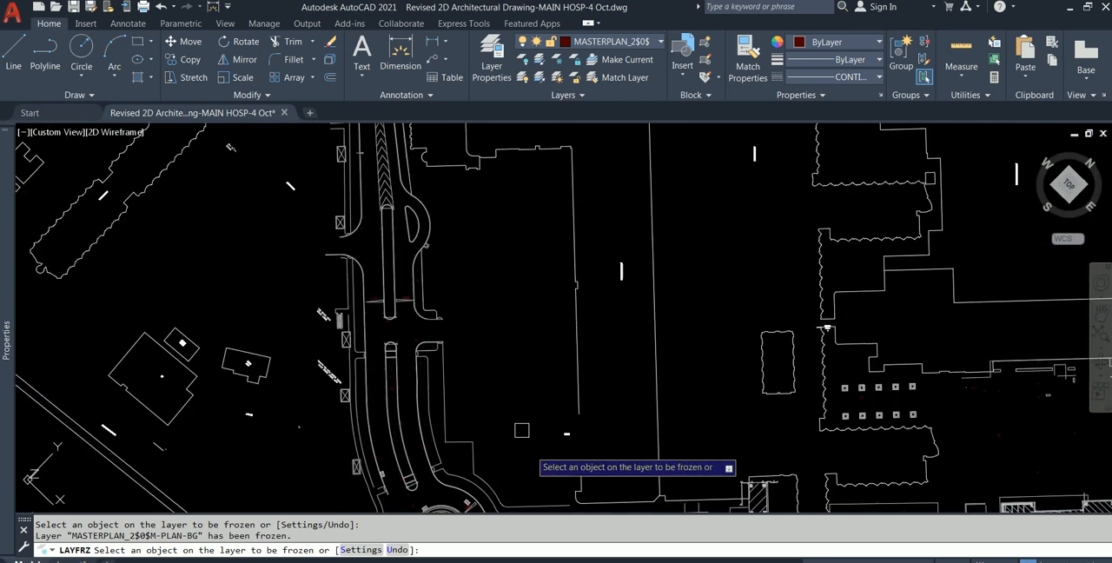
middle_click_drag(521, 285, 564, 484)
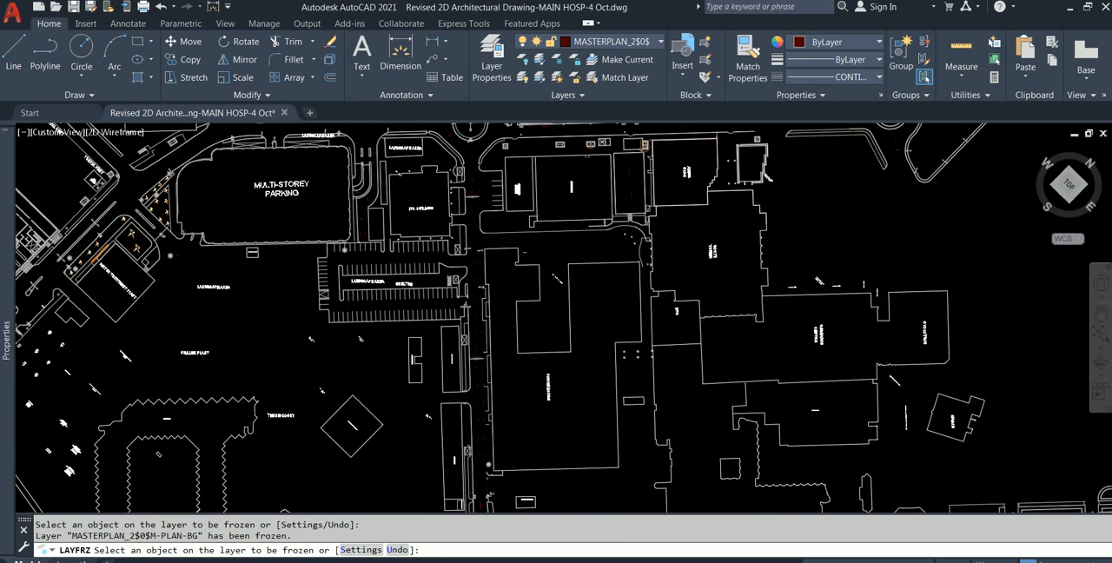
- Open the Layer Properties Manager and capture a screenshot of its layer list with Snipping Tool
left_click(495, 54)
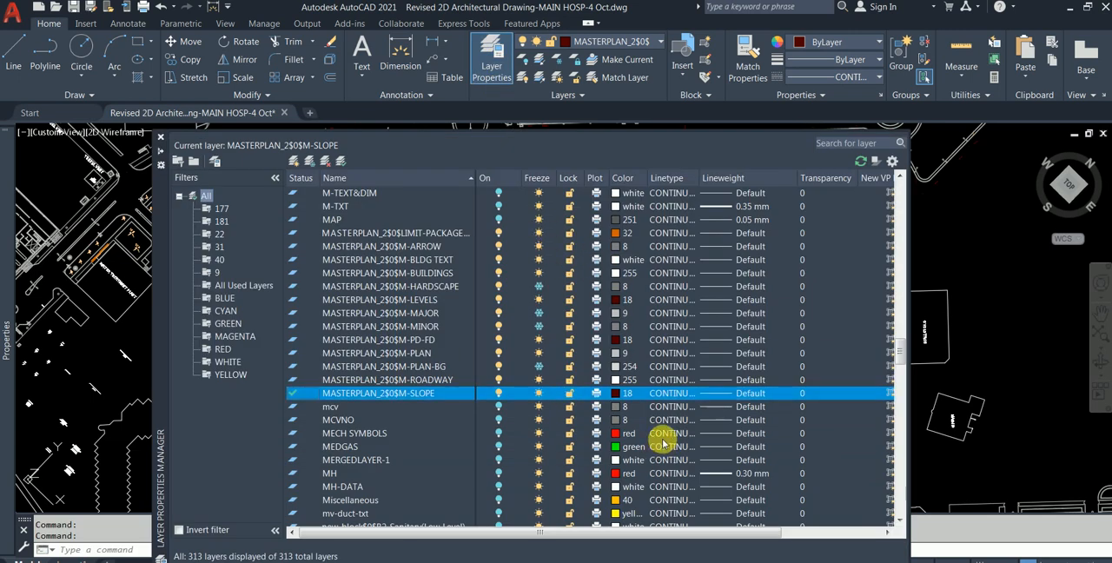
key("alt+Tab")
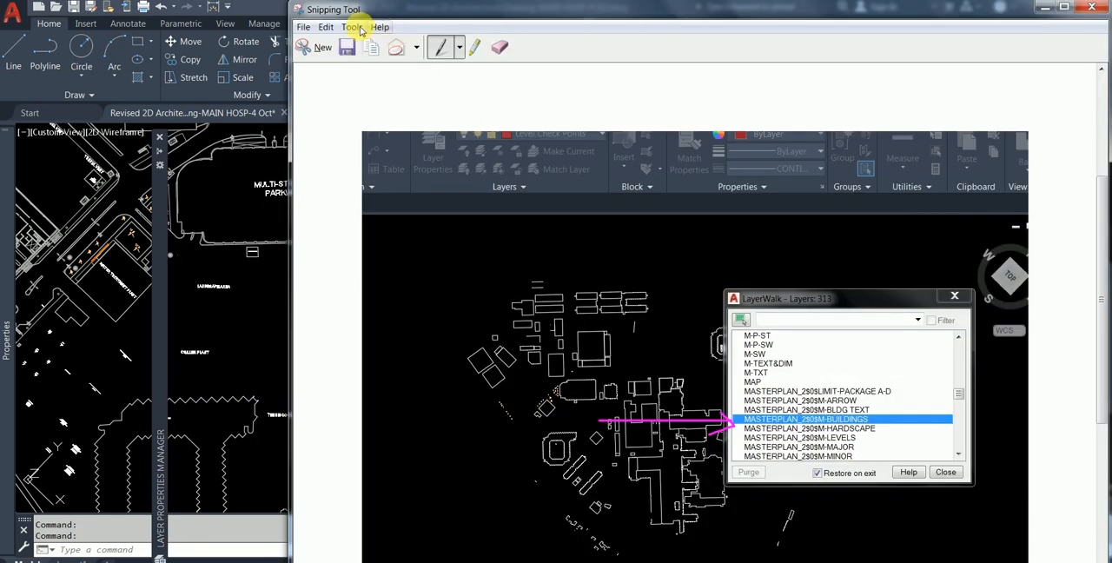
left_click(319, 44)
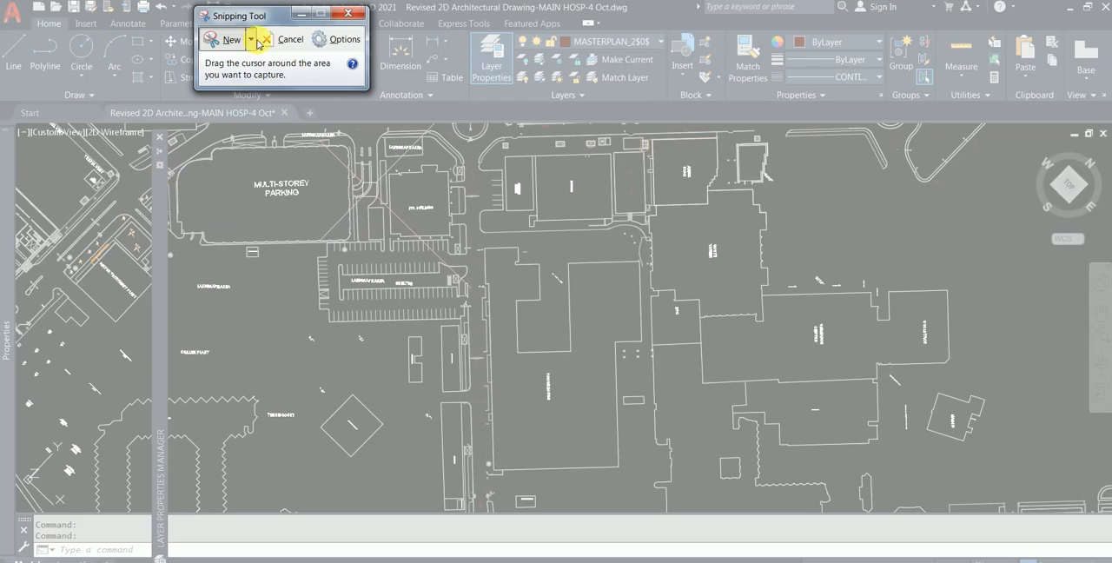
left_click(306, 15)
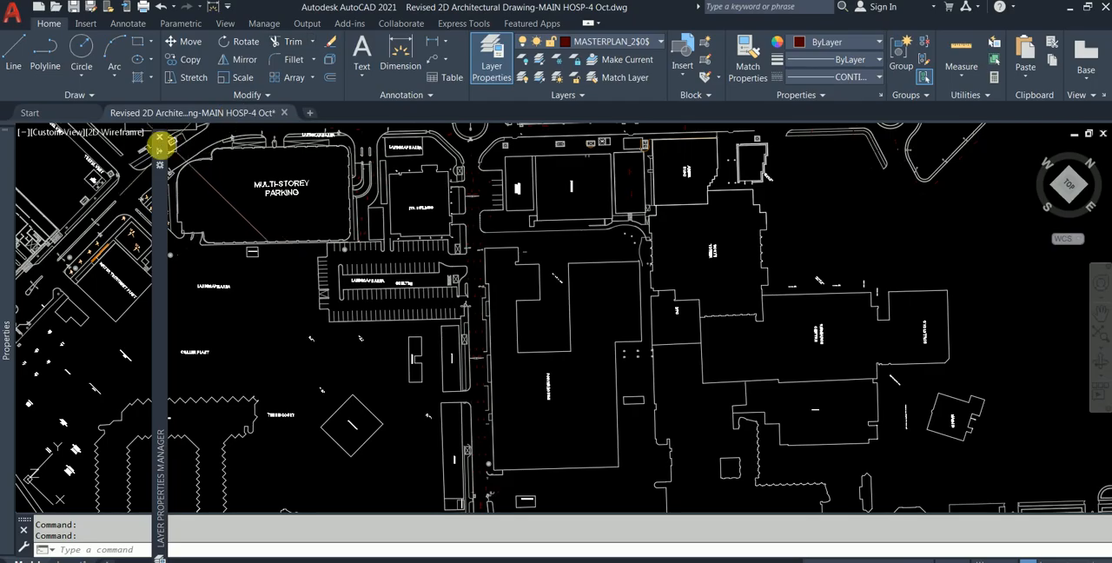
mouse_move(159, 149)
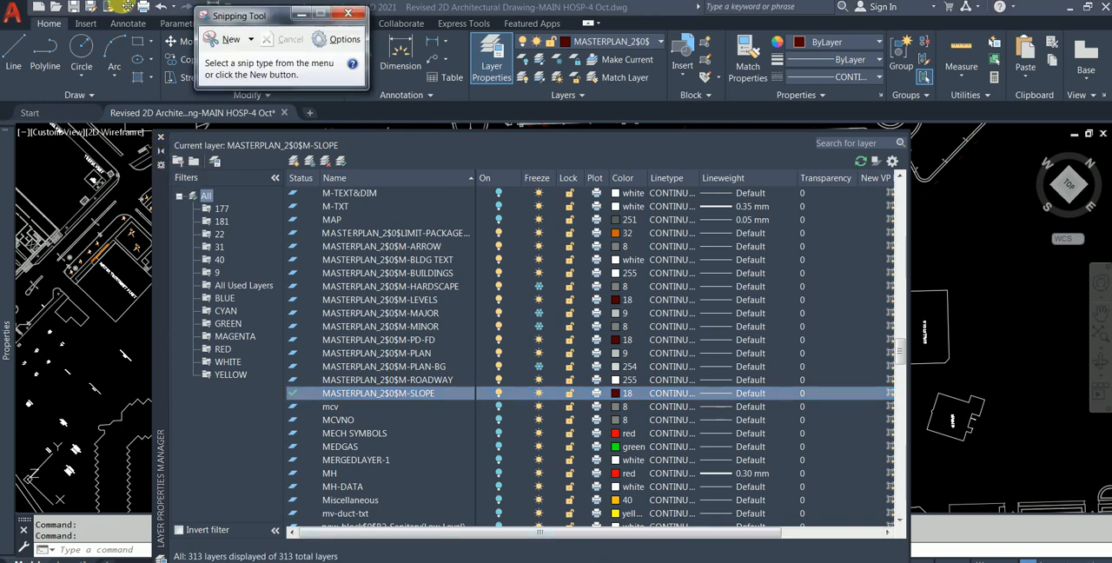
left_click(210, 39)
left_click_drag(71, 27, 991, 500)
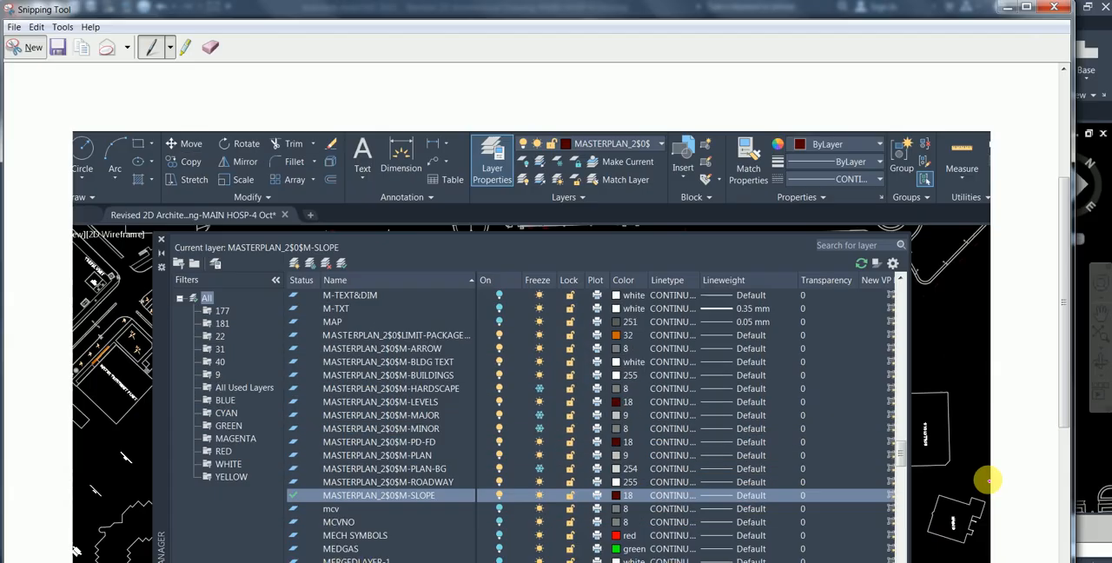
- Tick the LIMIT-PACKAGE, M-ARROW, M-BLDG TEXT and M-BUILDINGS master plan layers on the screenshot with a red pen
scroll(628, 321, "down", 1)
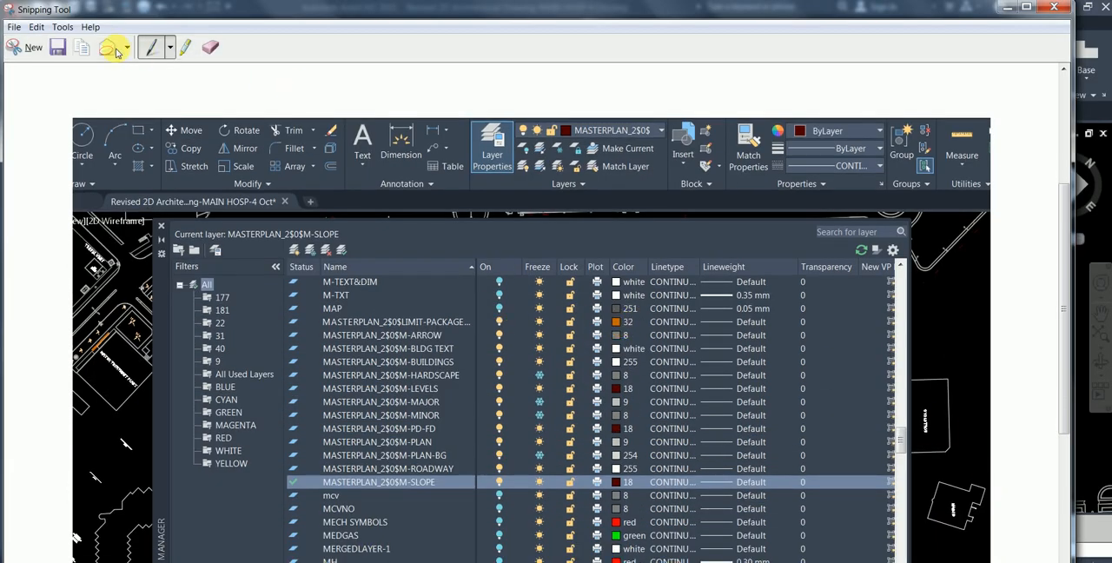
left_click(170, 47)
left_click(182, 72)
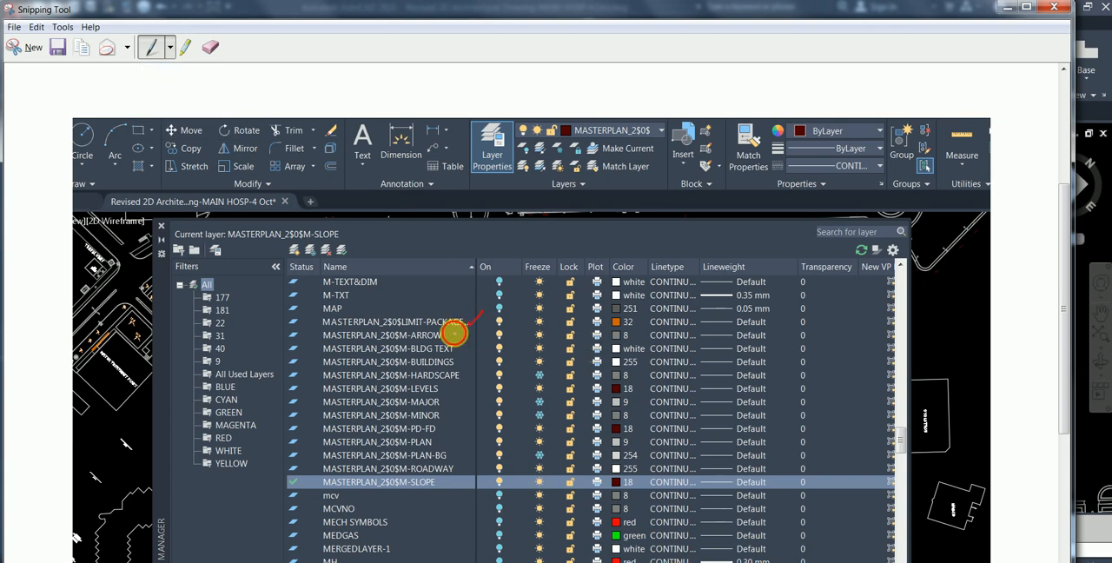
left_click_drag(464, 348, 483, 351)
- Strike through the frozen M-HARDSCAPE, M-MAJOR, M-MINOR and M-PLAN-BG layers on the screenshot in red
left_click_drag(553, 377, 315, 379)
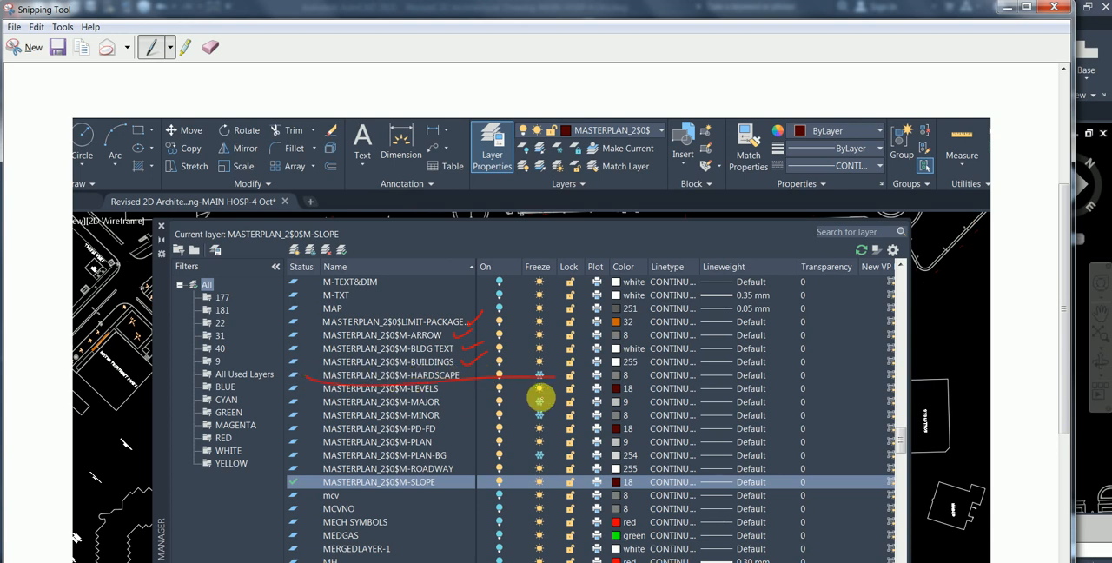
left_click_drag(551, 403, 318, 404)
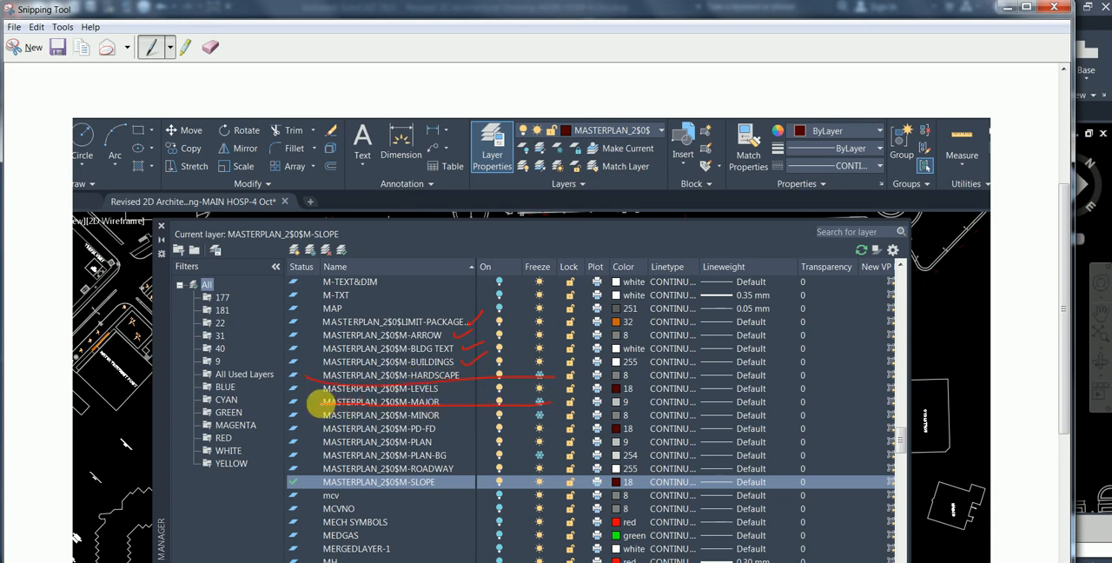
left_click_drag(551, 414, 306, 415)
left_click_drag(548, 454, 306, 454)
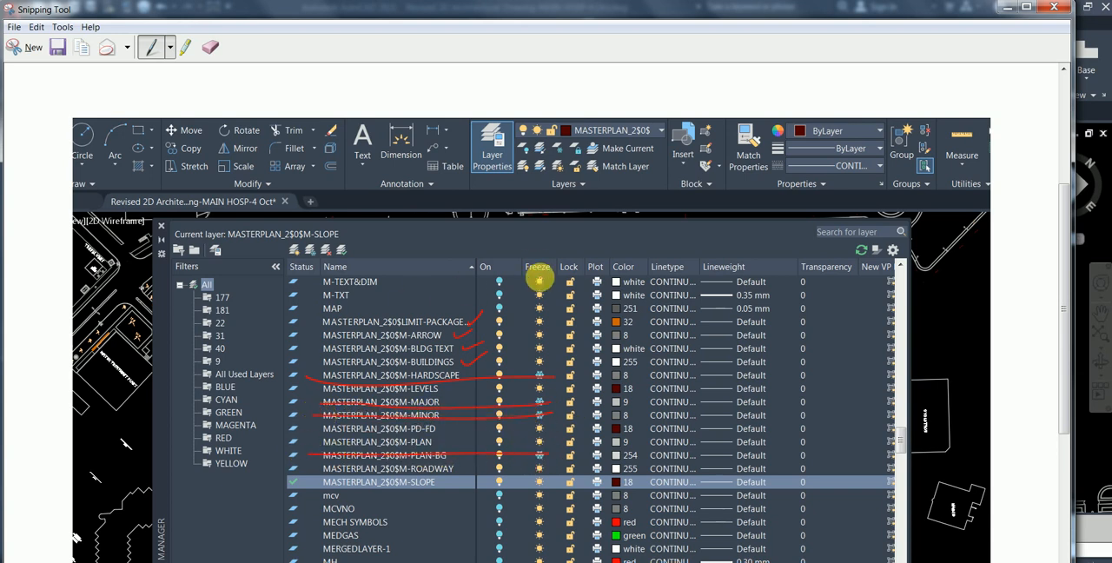